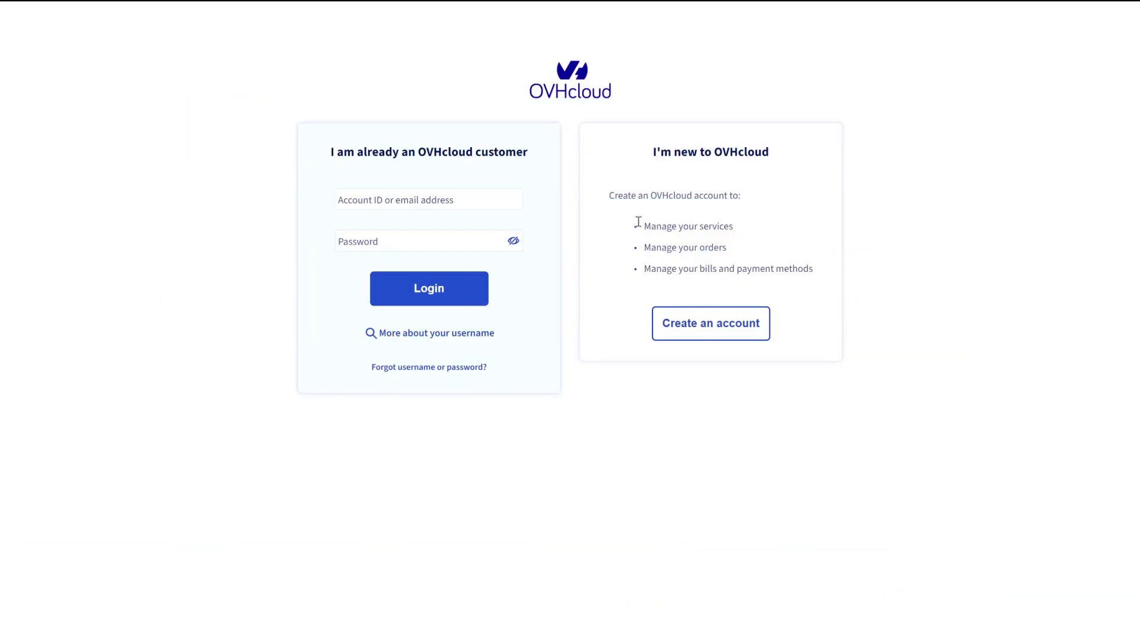
# Sign in to the OVHcloud Control Panel and go to the Public Cloud section
pyautogui.click(475, 199)
pyautogui.click(475, 237)
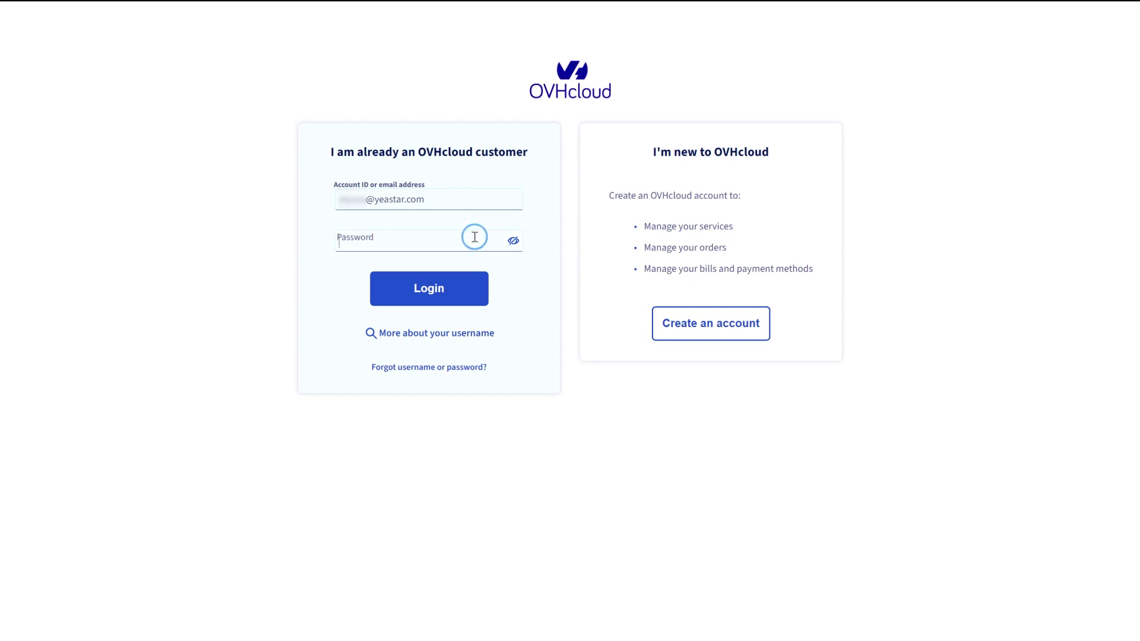
pyautogui.write('***********')
pyautogui.click(454, 288)
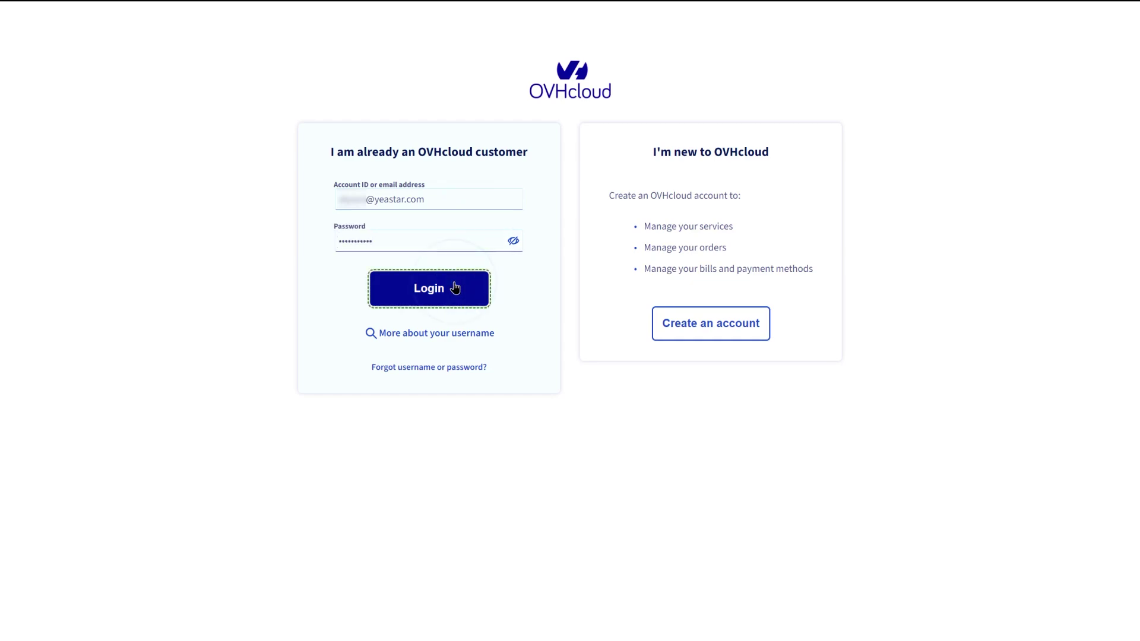
pyautogui.click(404, 28)
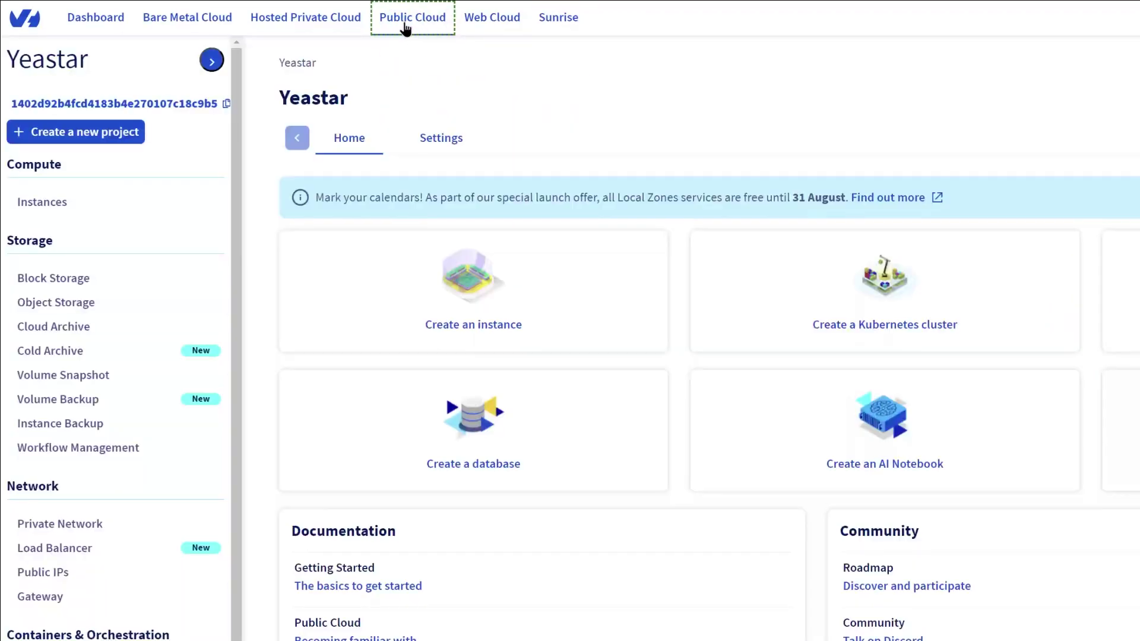
# Create a new Public Cloud project named Yeastardemo1, accepting the service contracts
pyautogui.click(107, 134)
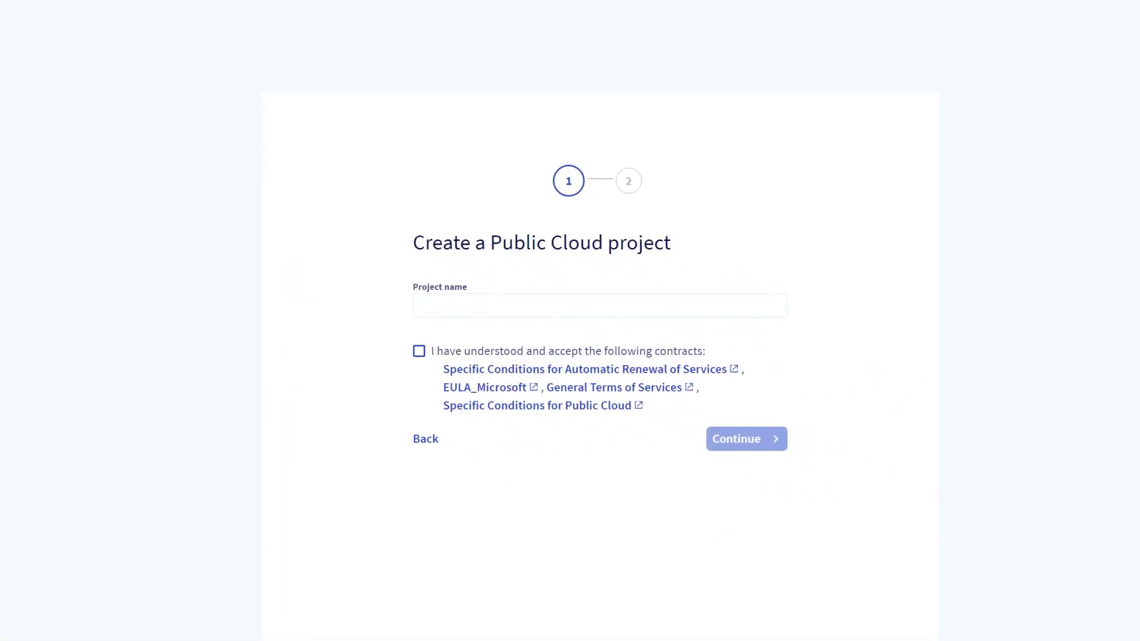
pyautogui.click(439, 295)
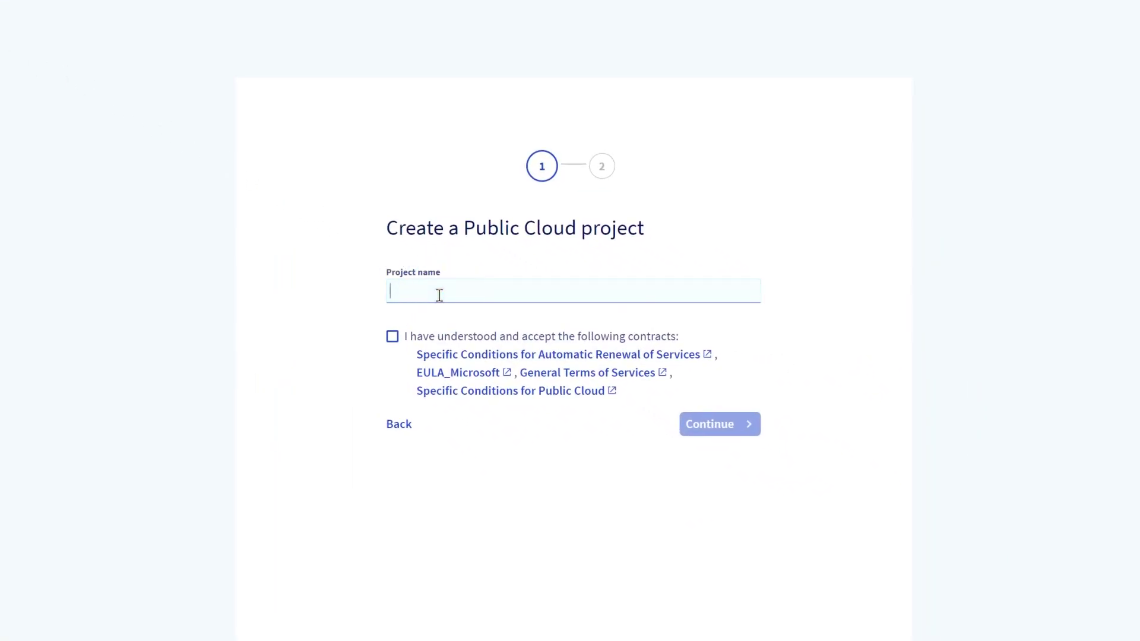
pyautogui.click(392, 338)
pyautogui.click(718, 439)
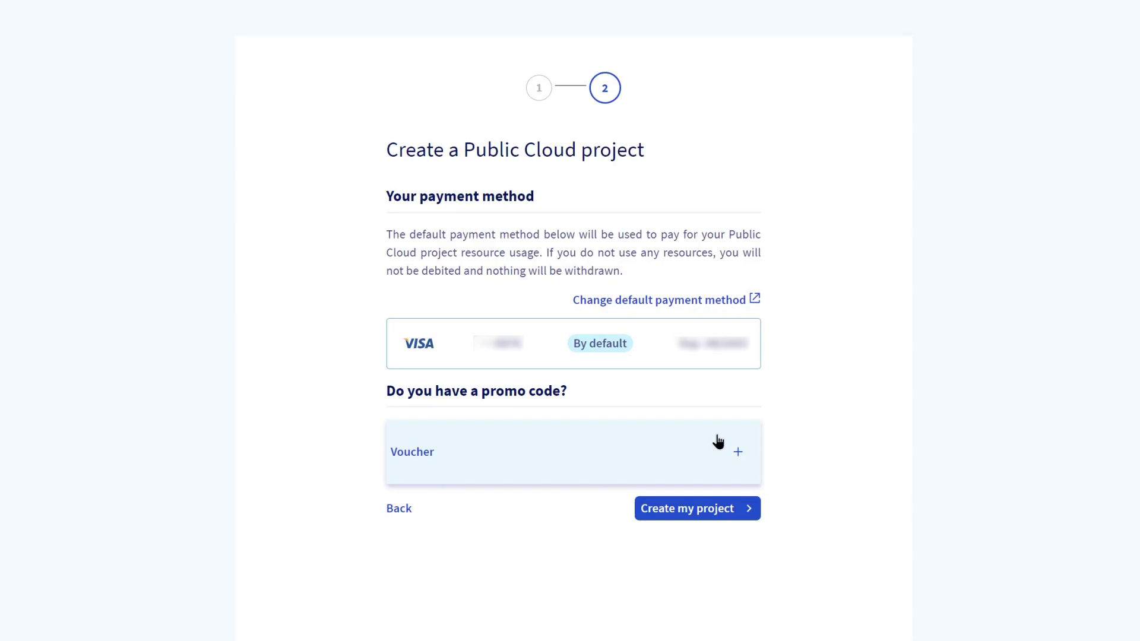
pyautogui.click(713, 510)
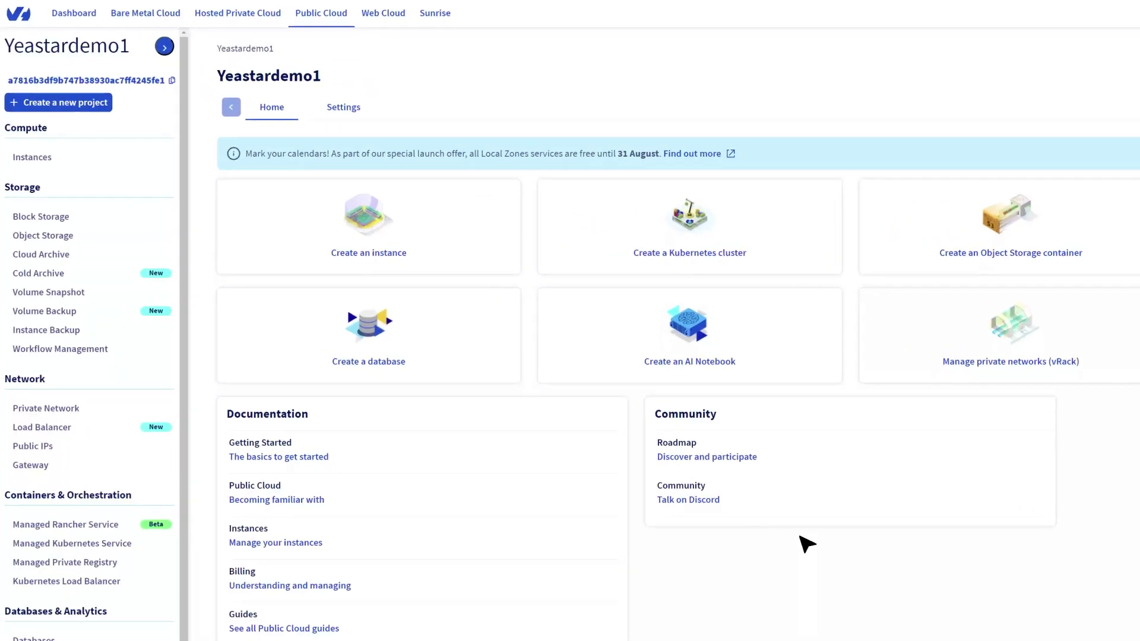
# Start a new instance in the project and choose the B3-8 general purpose model
pyautogui.click(44, 203)
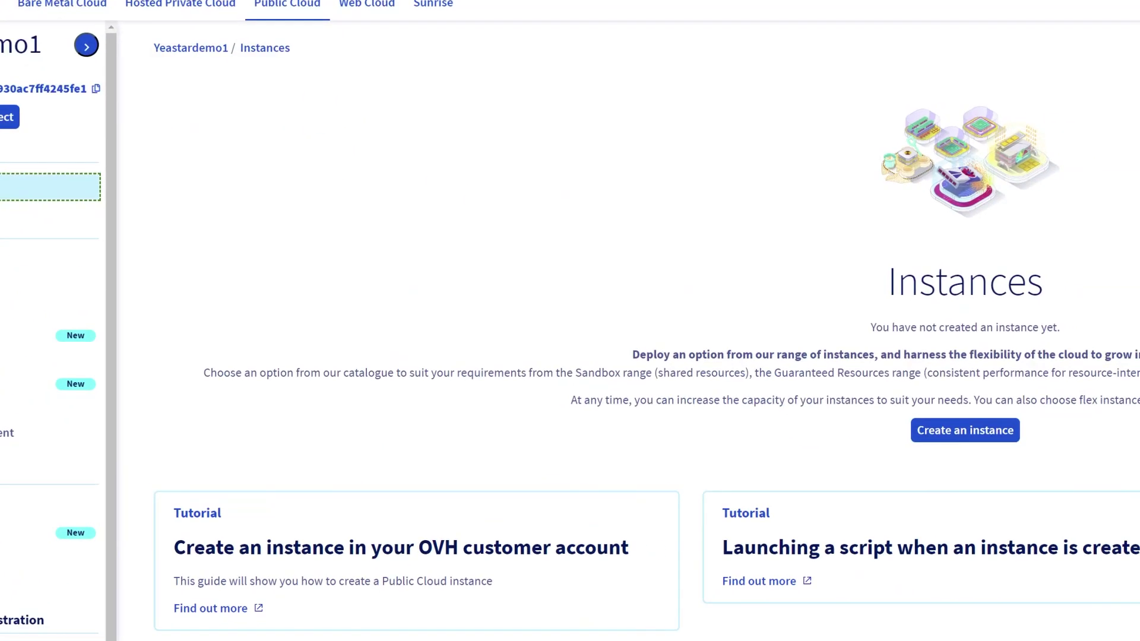
pyautogui.click(572, 386)
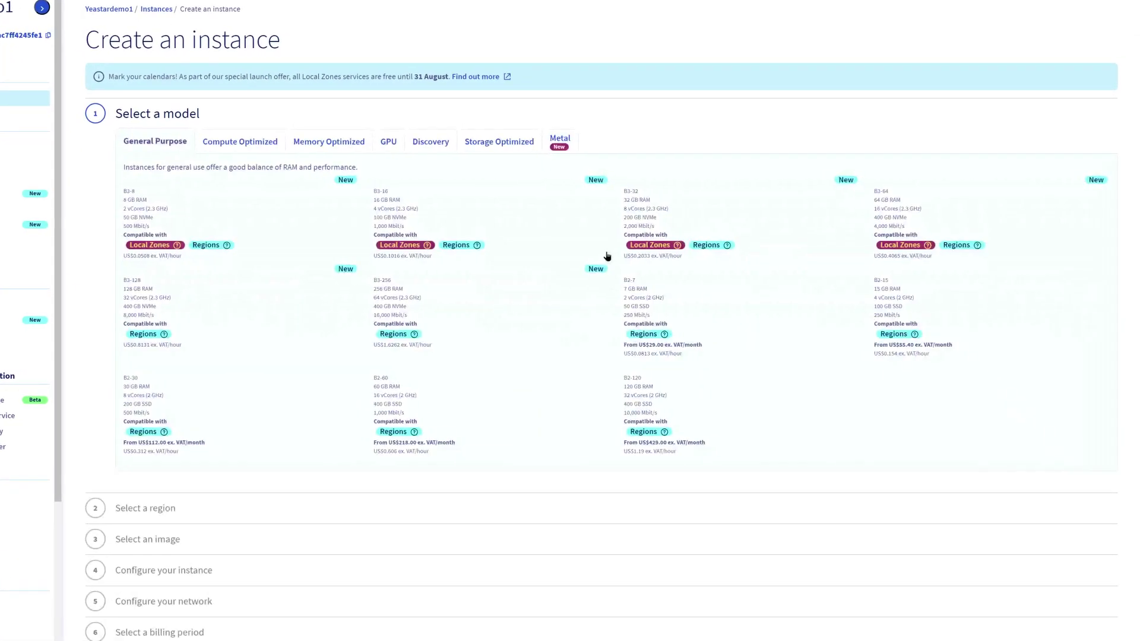
pyautogui.click(579, 251)
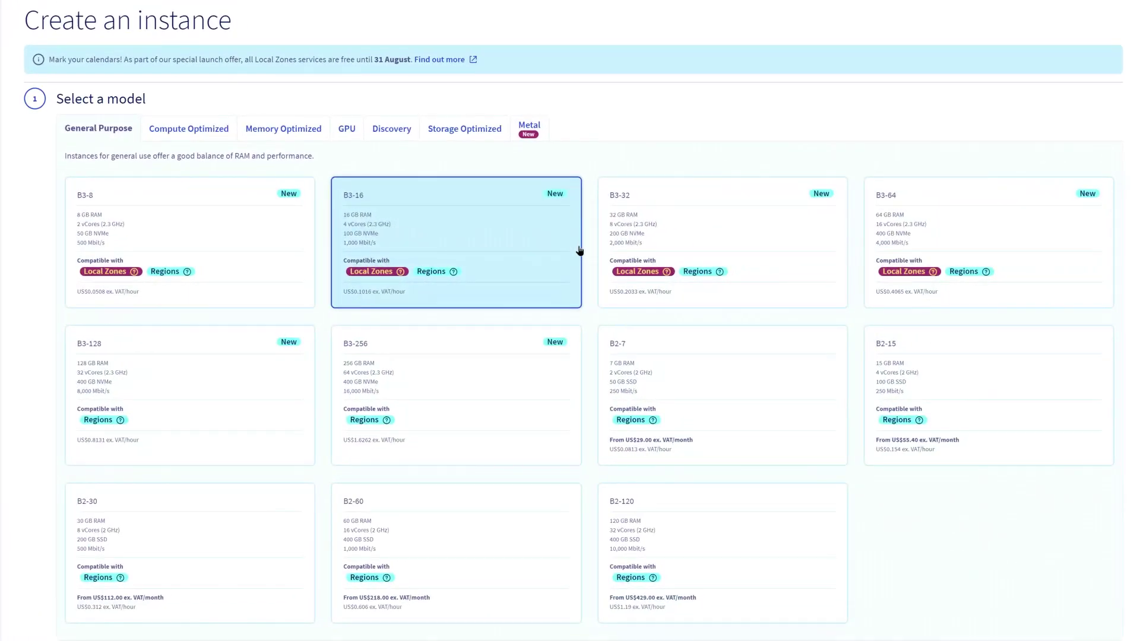
pyautogui.click(101, 130)
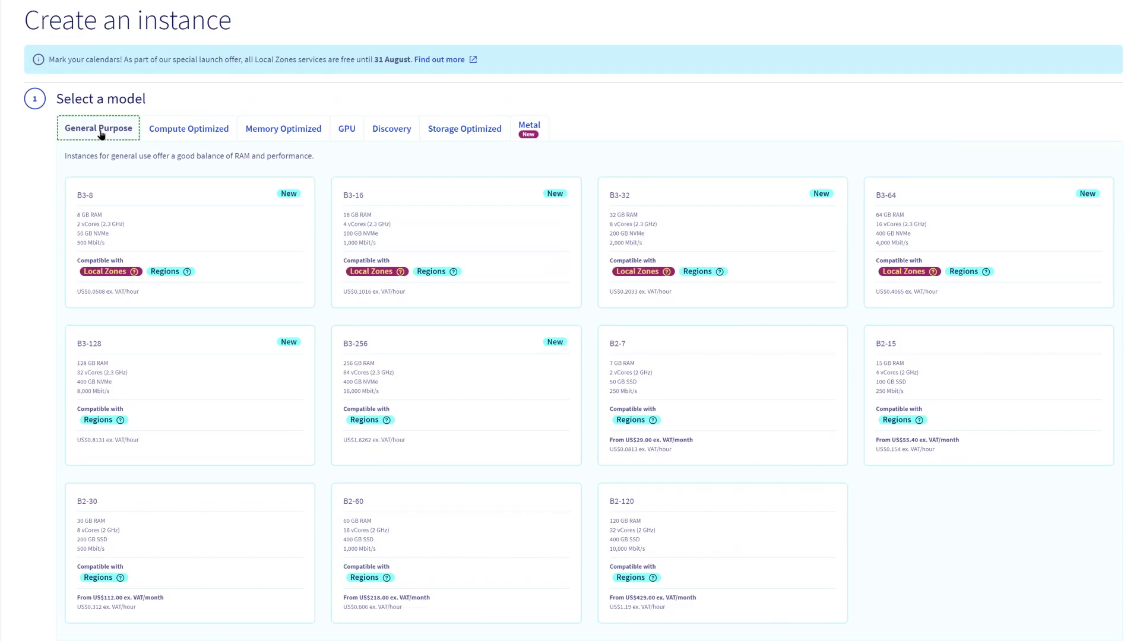
pyautogui.click(101, 231)
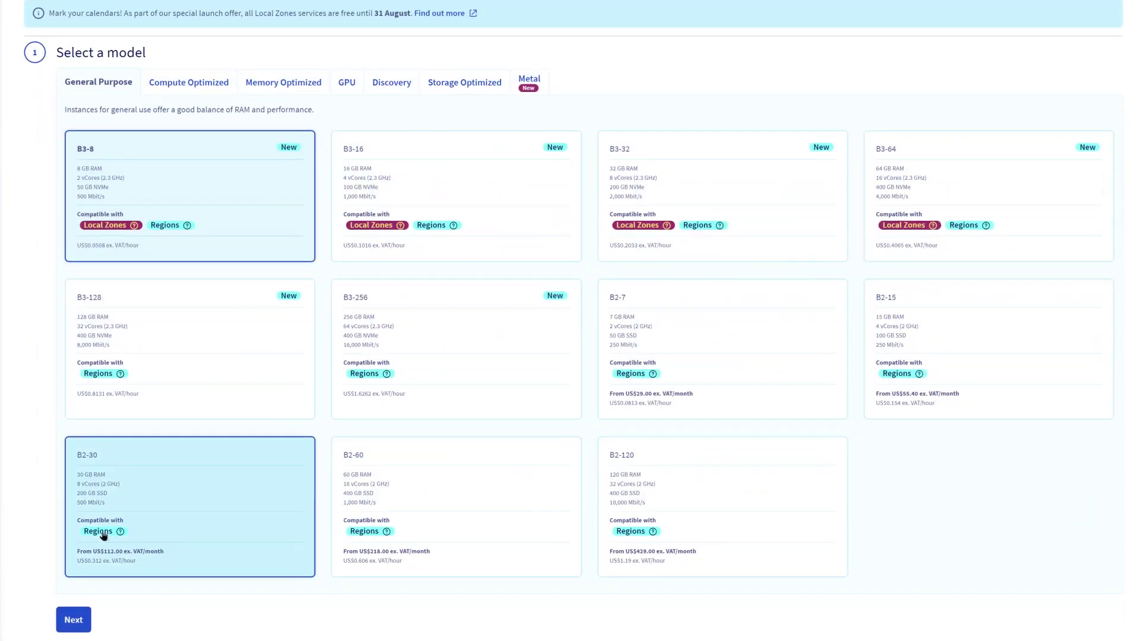
# Confirm the B3-8 model and choose Singapore as the instance region
pyautogui.click(74, 621)
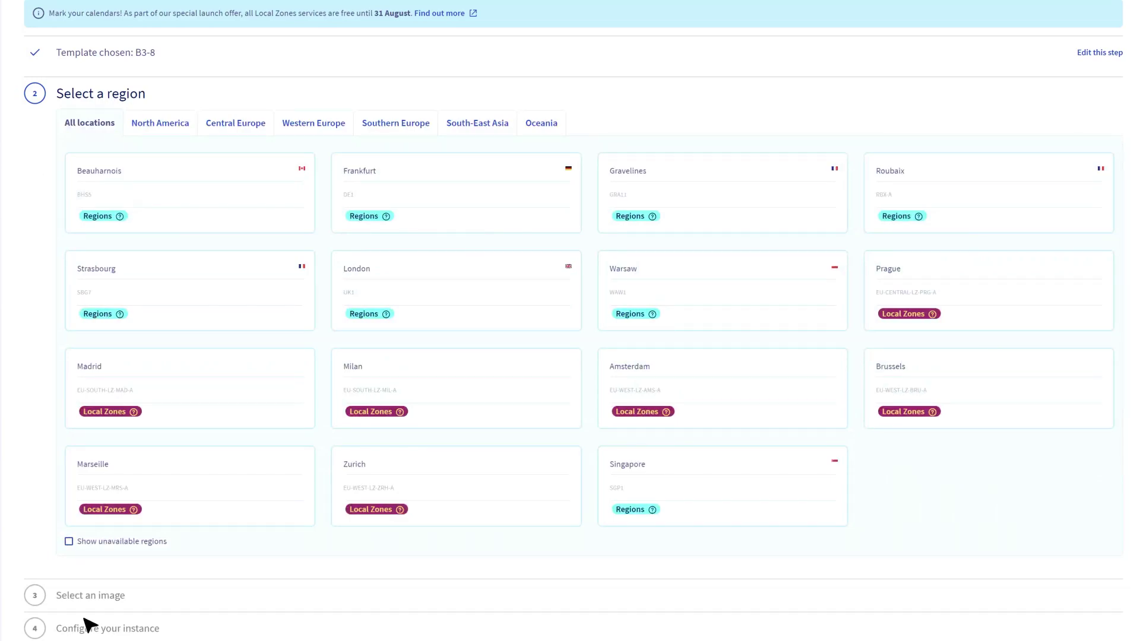
pyautogui.click(639, 472)
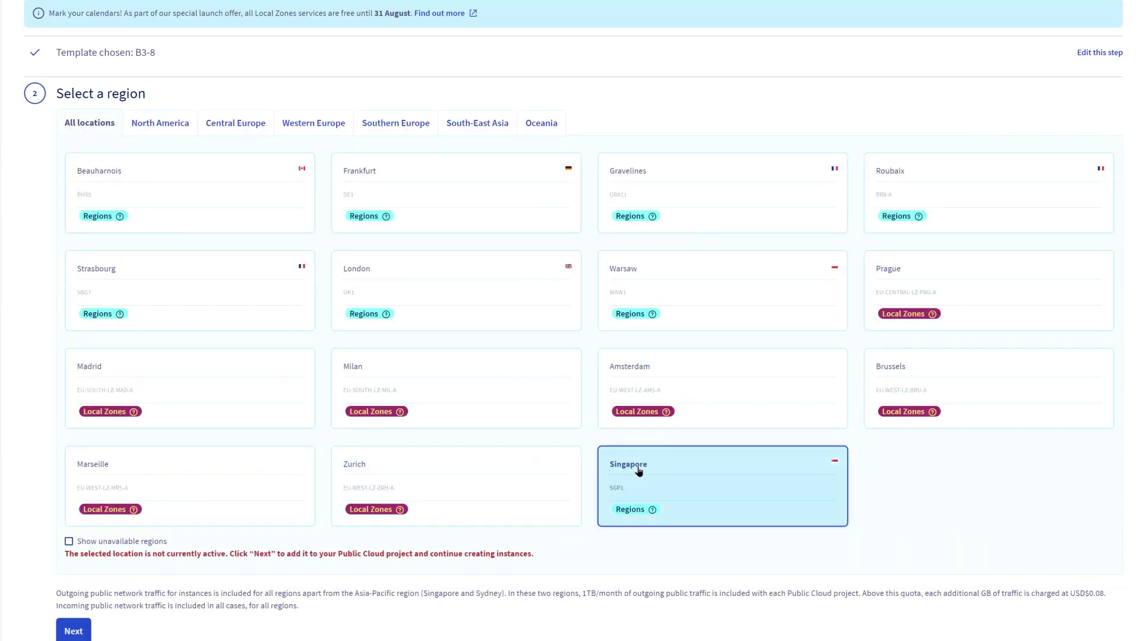
pyautogui.click(76, 631)
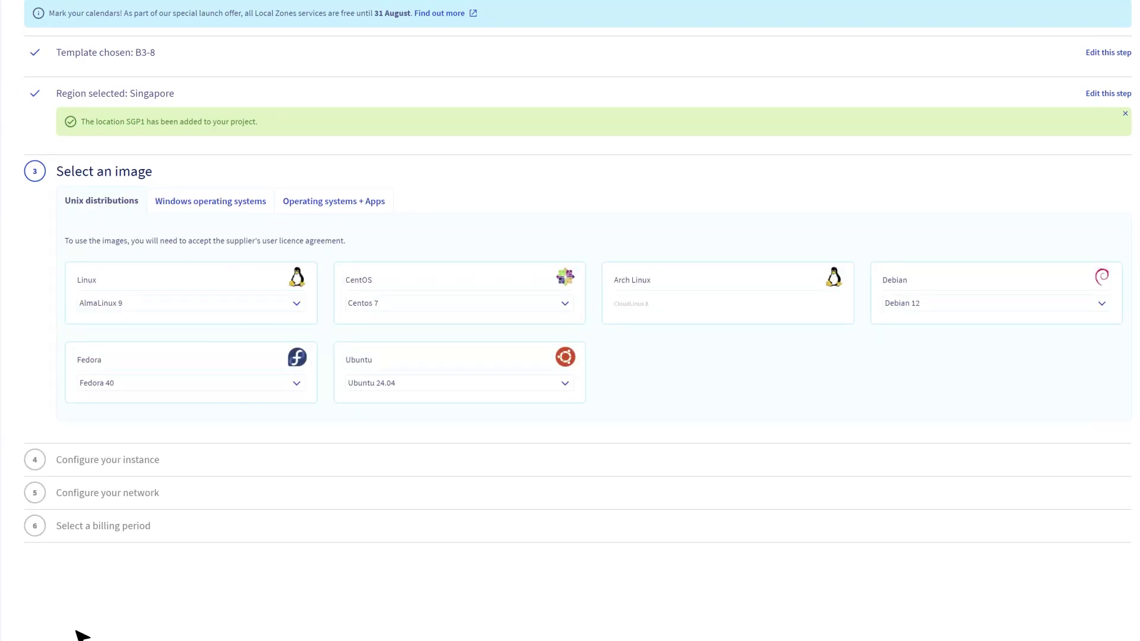
# Choose Ubuntu 20.04 from the Unix distributions as the instance image
pyautogui.click(99, 210)
pyautogui.click(564, 384)
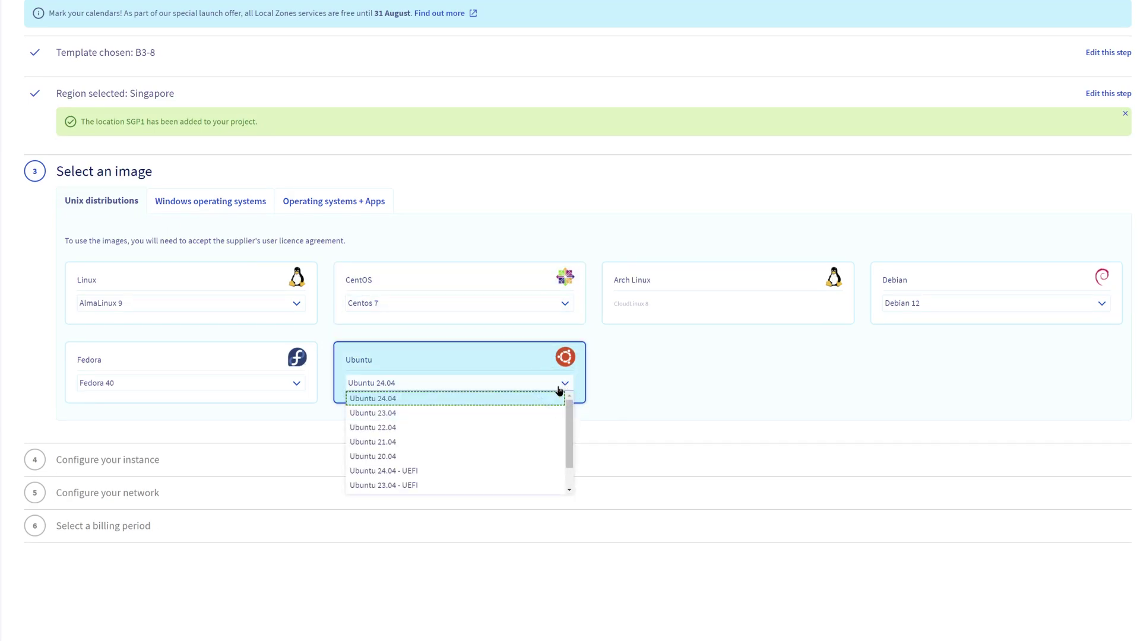
pyautogui.click(421, 456)
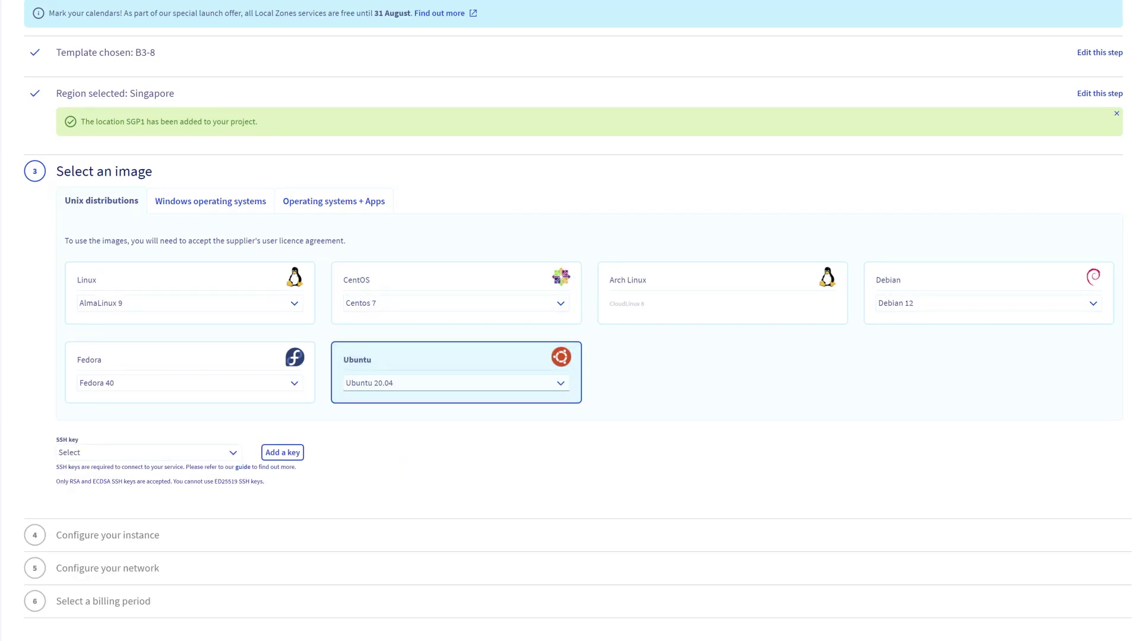
pyautogui.click(890, 287)
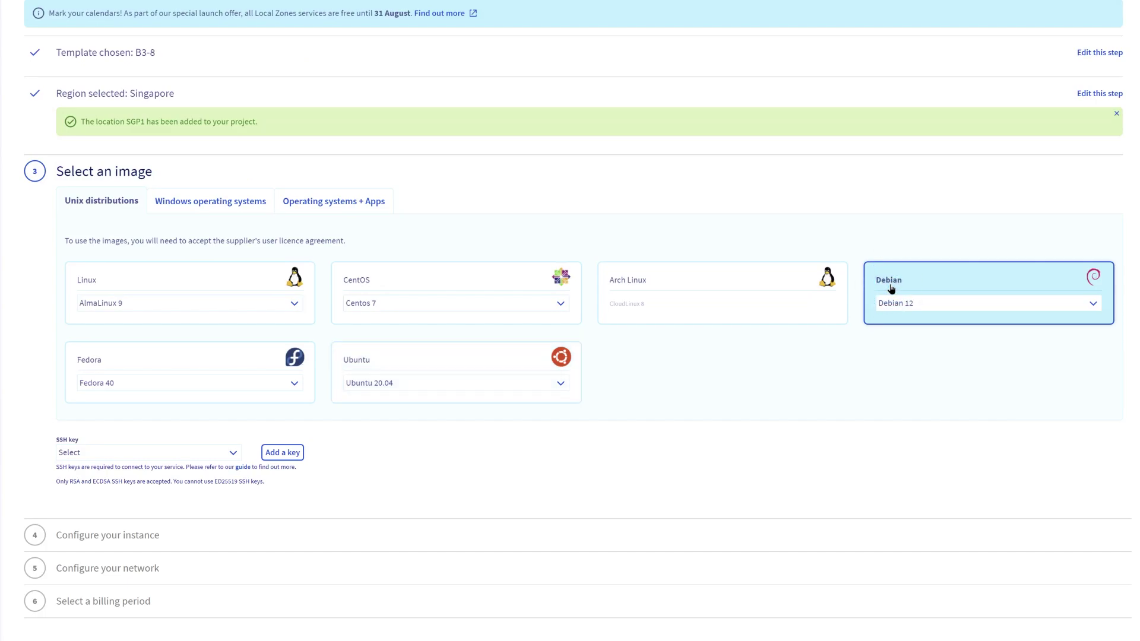
pyautogui.click(455, 359)
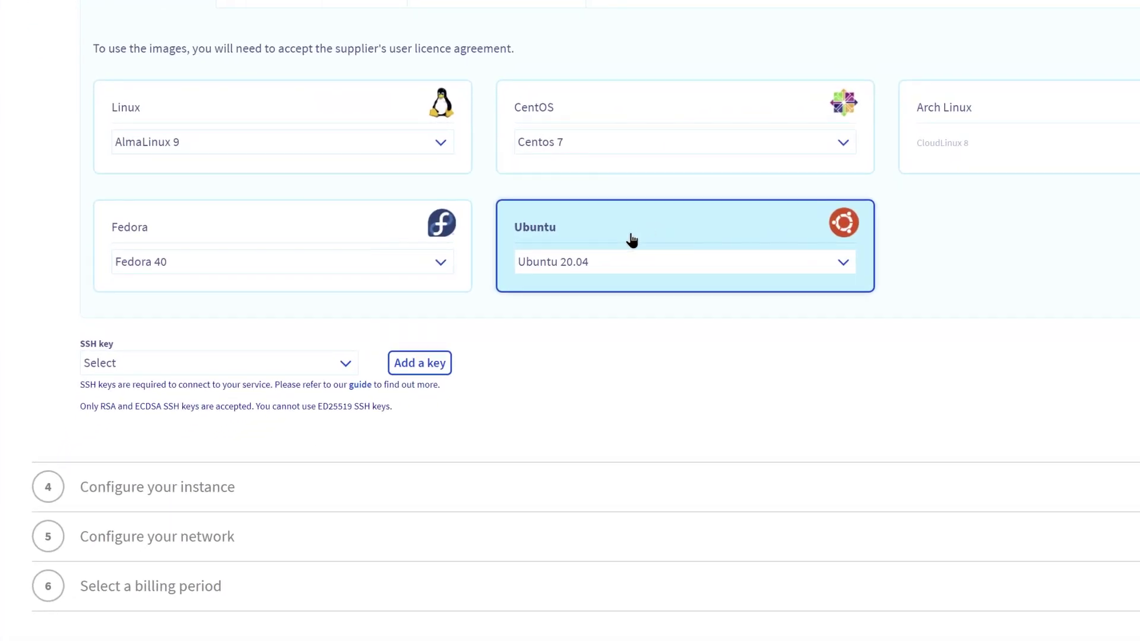
# Add an SSH key named Yeastartraining with the pasted RSA public key and continue
pyautogui.click(415, 363)
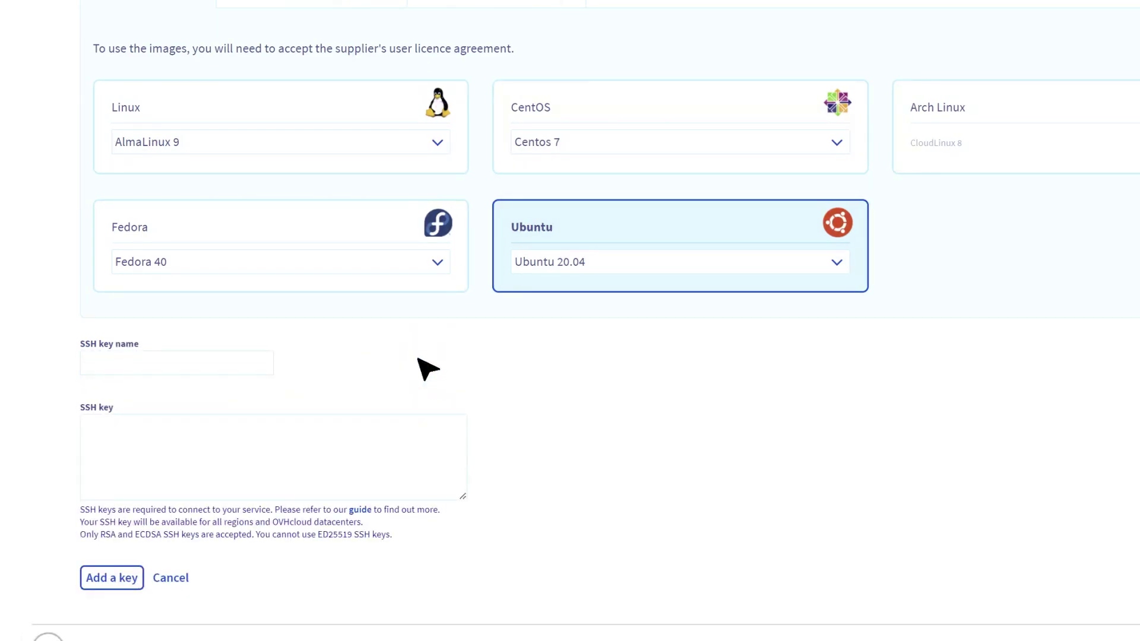
pyautogui.click(209, 360)
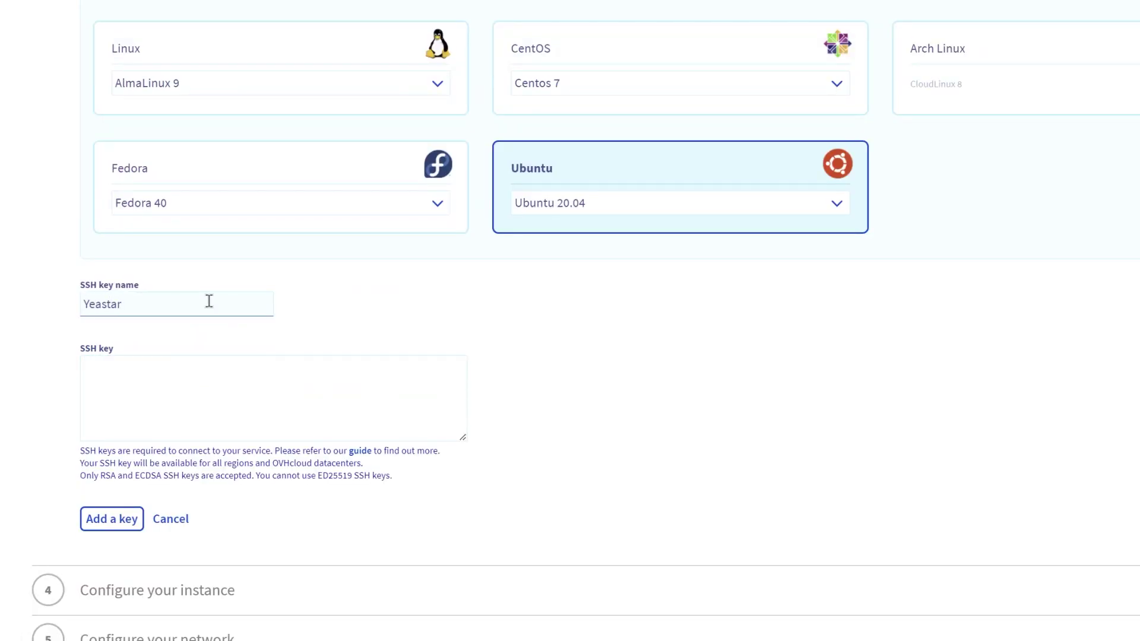
pyautogui.write('training')
pyautogui.click(199, 366)
pyautogui.hotkey('ctrl', 'v')
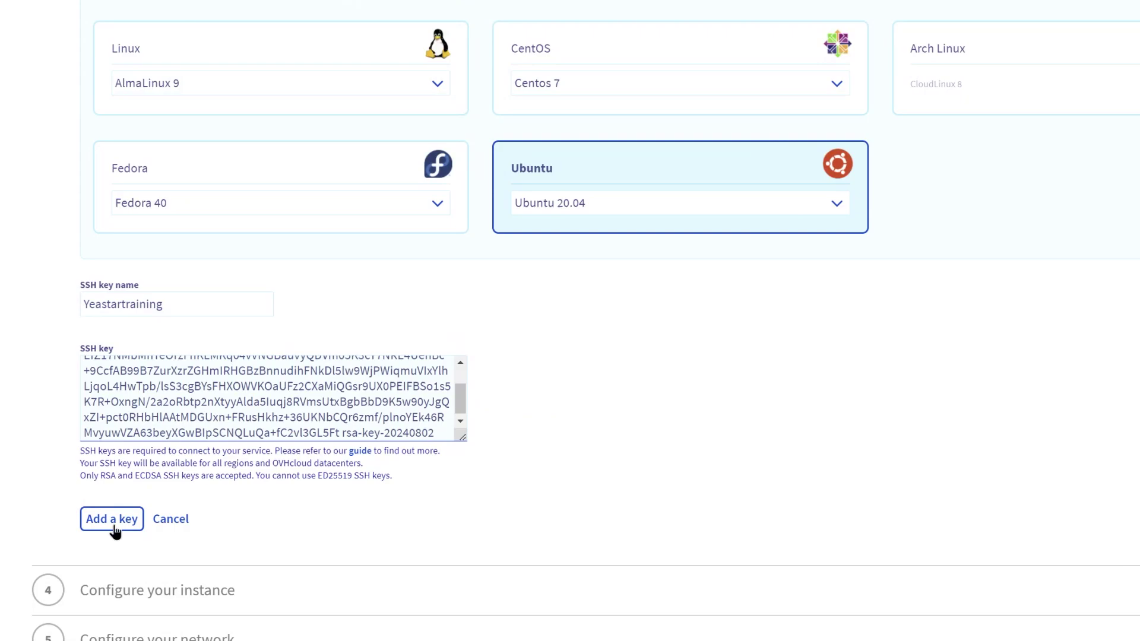
pyautogui.click(112, 520)
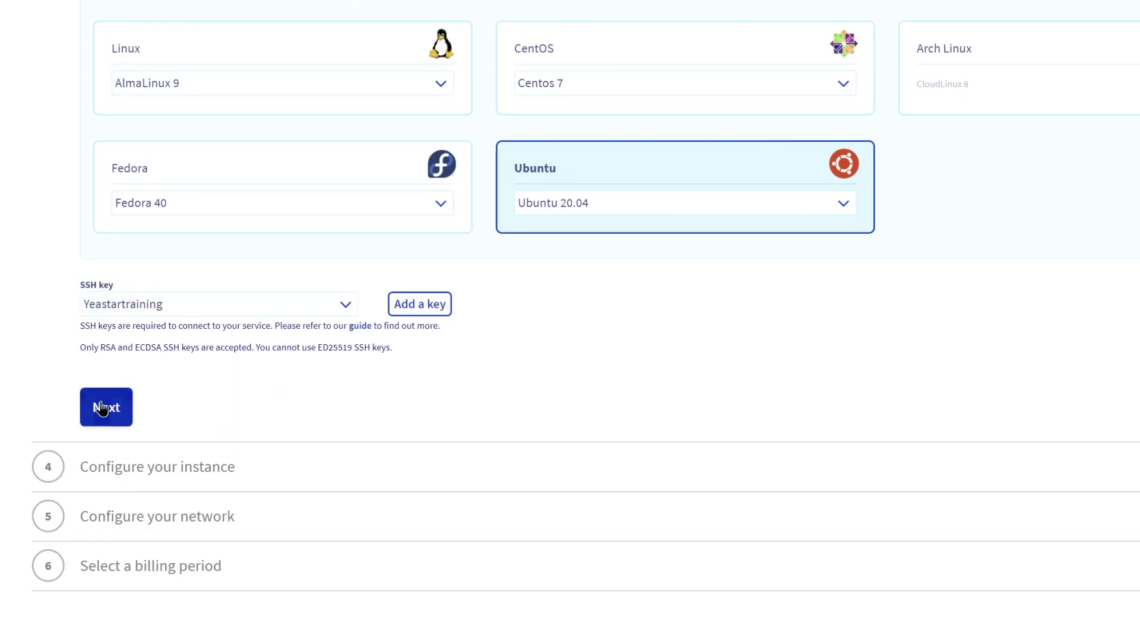
pyautogui.click(103, 408)
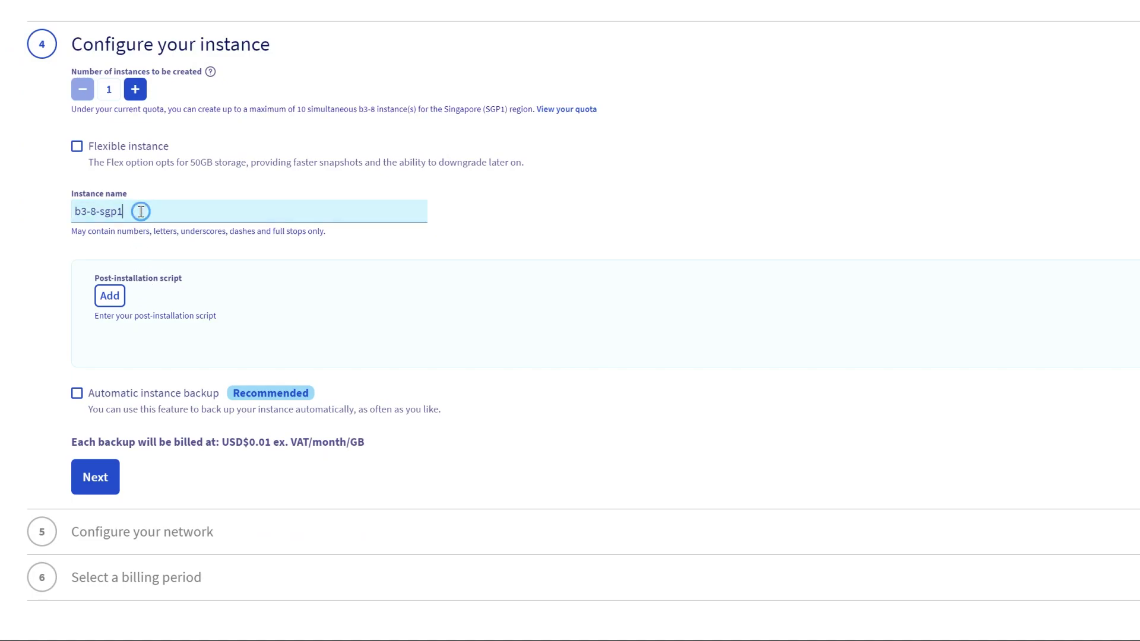
# Keep instance name b3-8-sgp1 and set it to public network mode
pyautogui.click(141, 211)
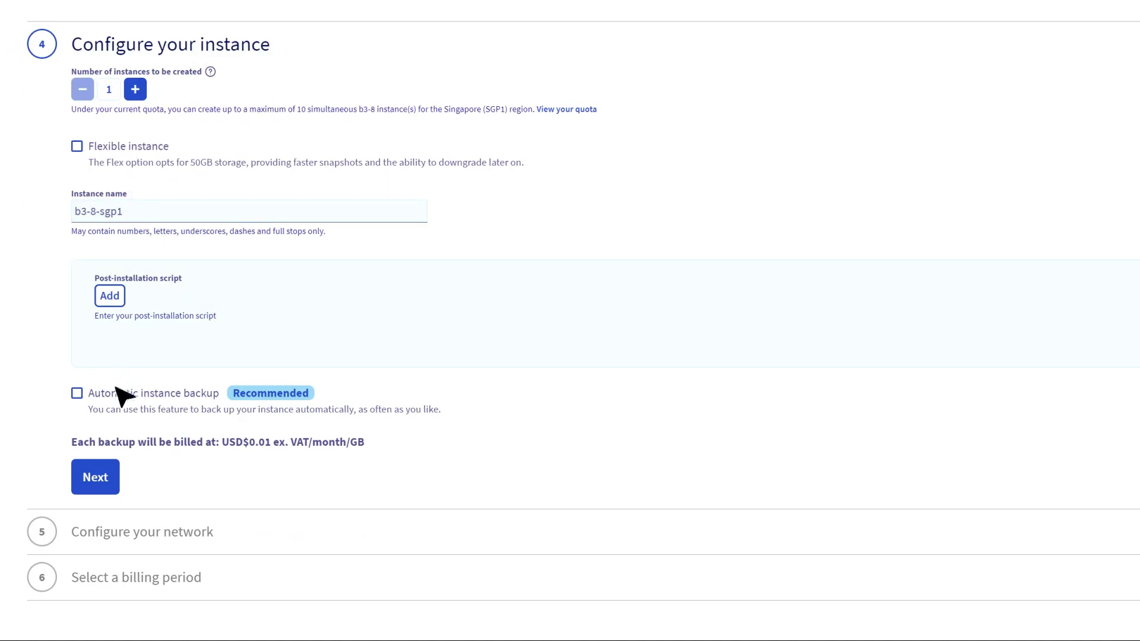
pyautogui.click(95, 477)
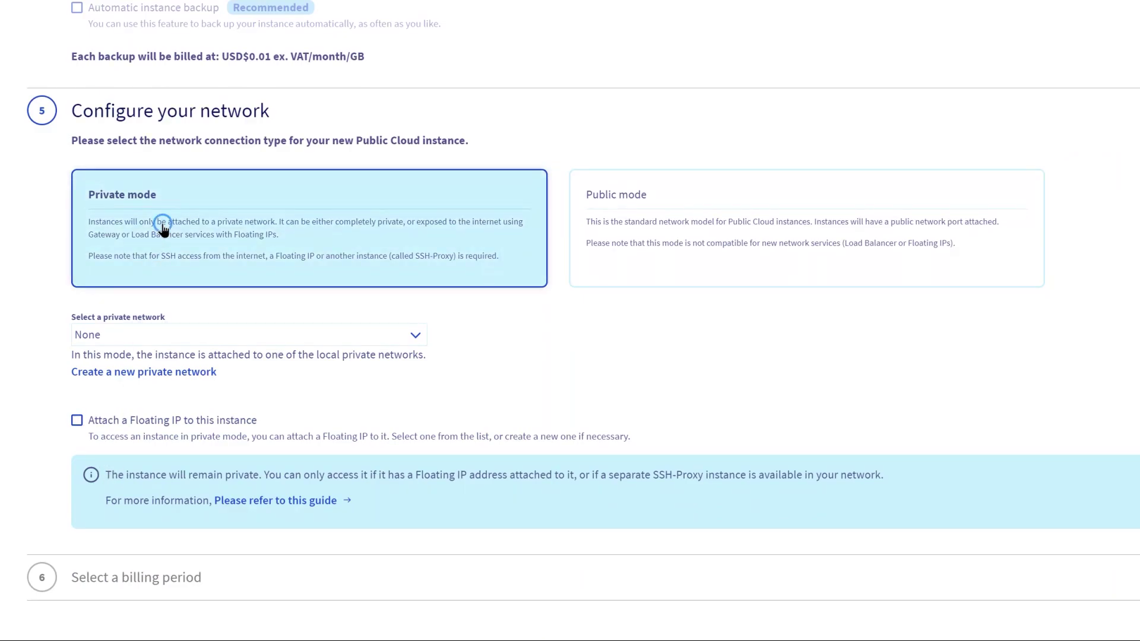
pyautogui.click(641, 242)
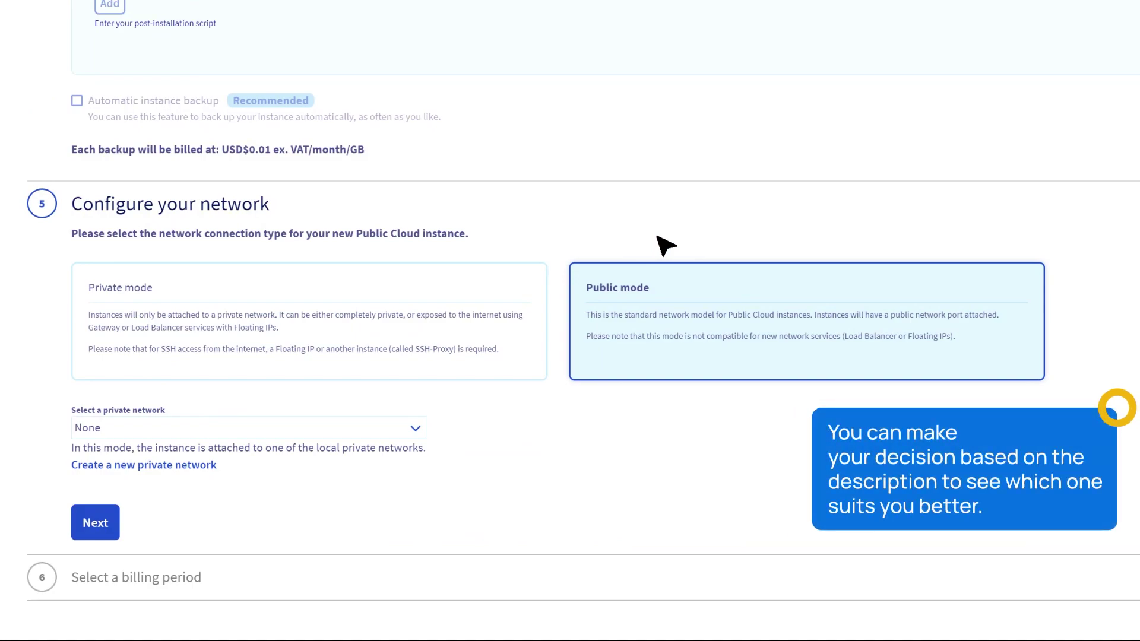
pyautogui.click(95, 523)
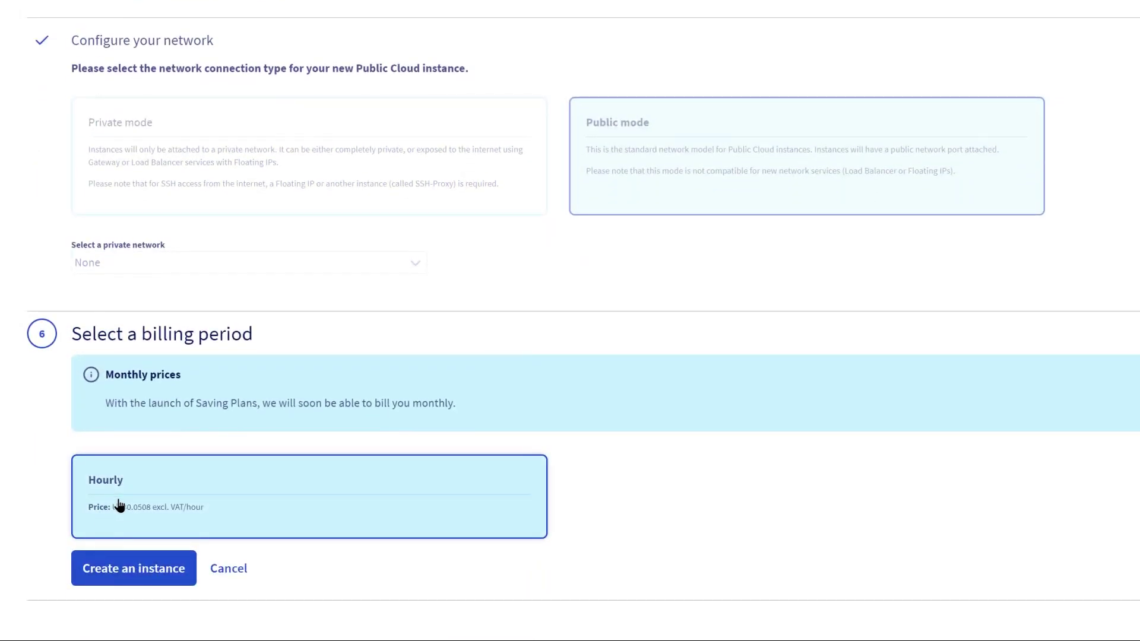
# Choose hourly billing and launch creation of the b3-8-sgp1 instance
pyautogui.click(133, 486)
pyautogui.click(130, 574)
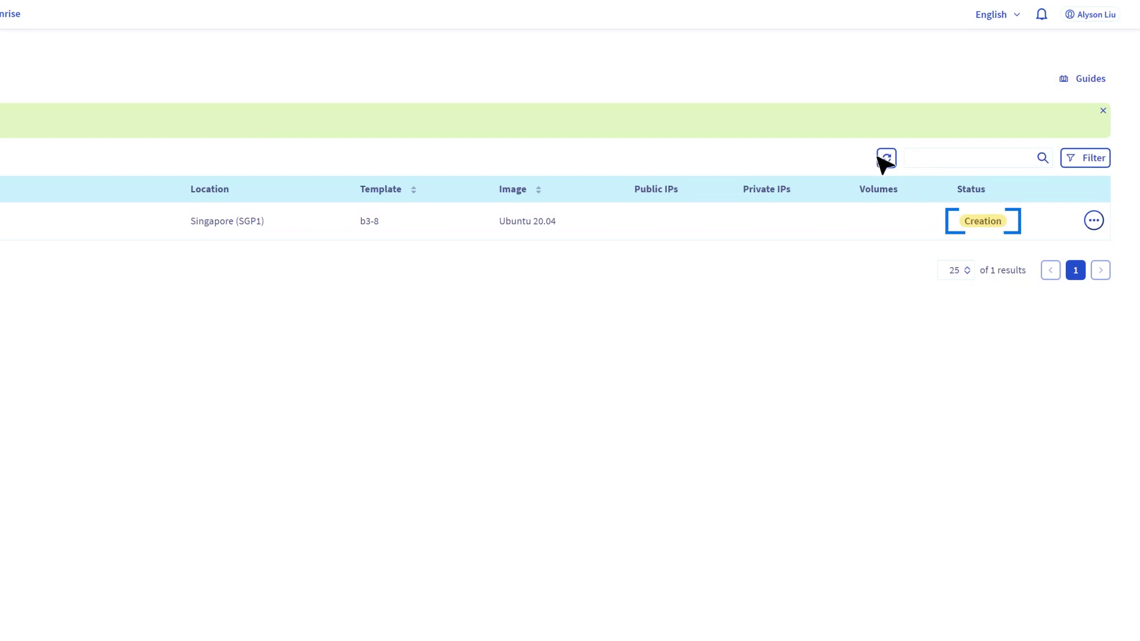
# Refresh the instances list, view b3-8-sgp1 details and copy its SSH login command
pyautogui.click(885, 161)
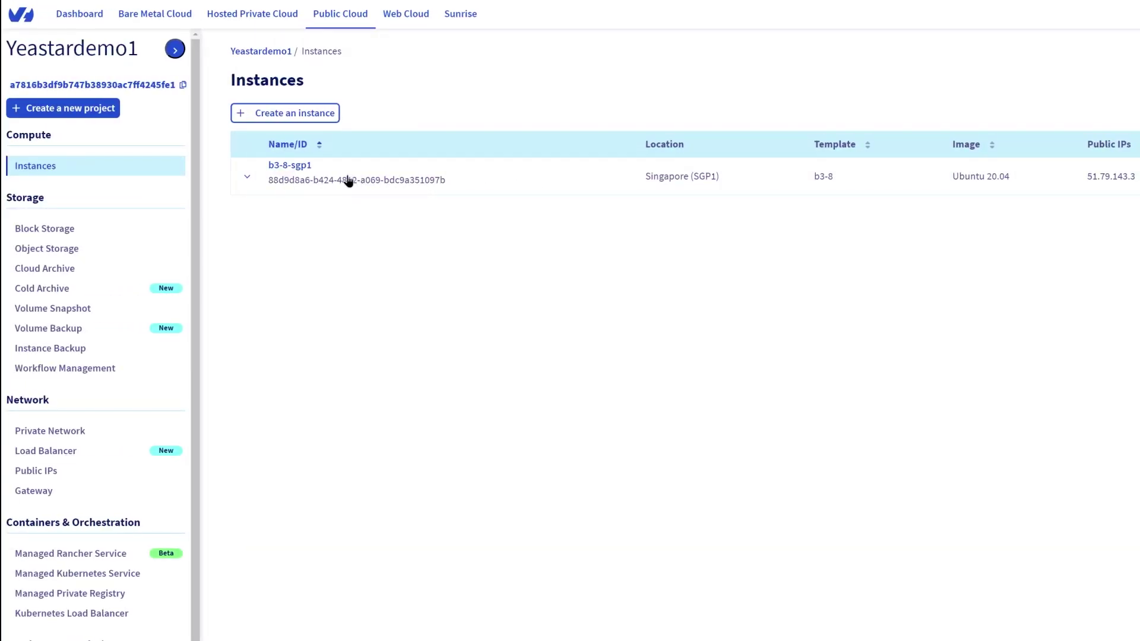
pyautogui.click(298, 170)
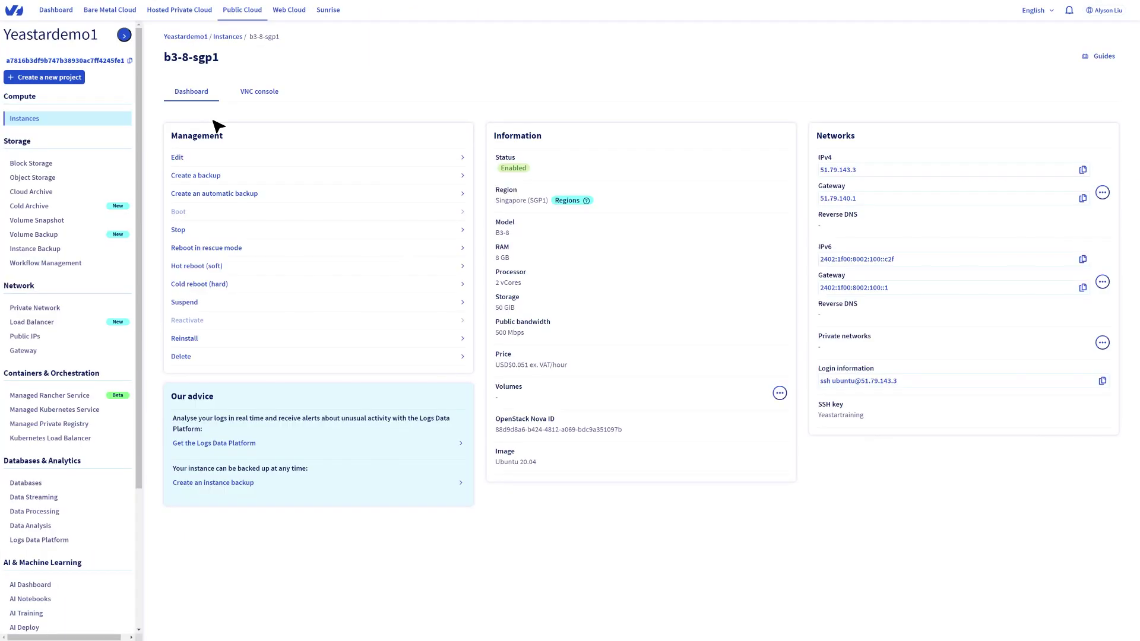
pyautogui.click(761, 459)
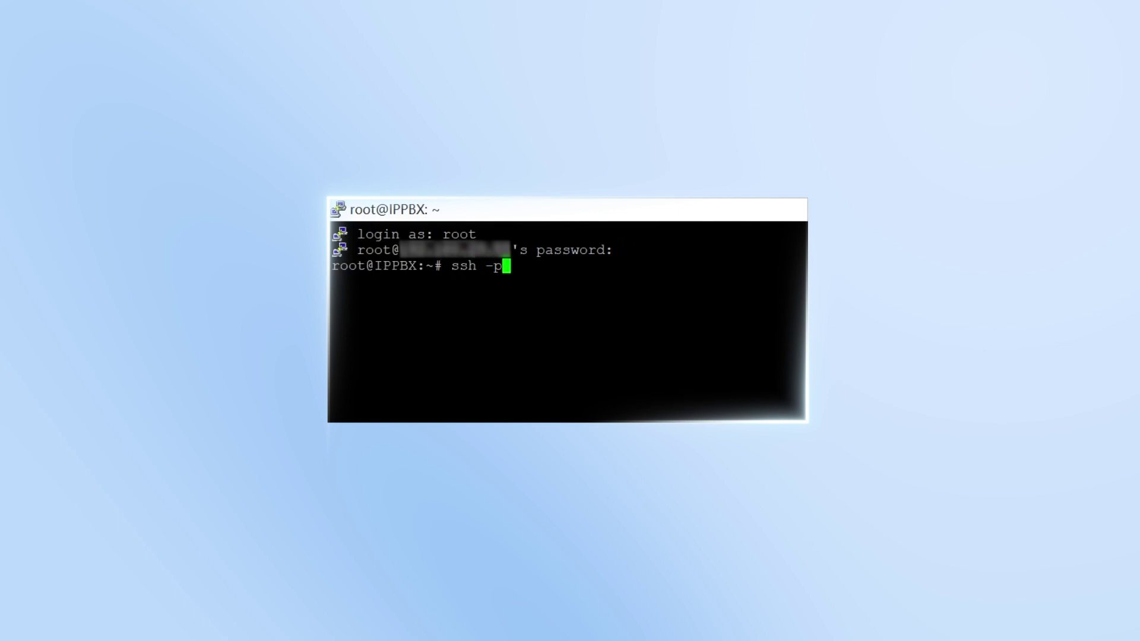
pyautogui.write('p22 ubuntu@51.79')
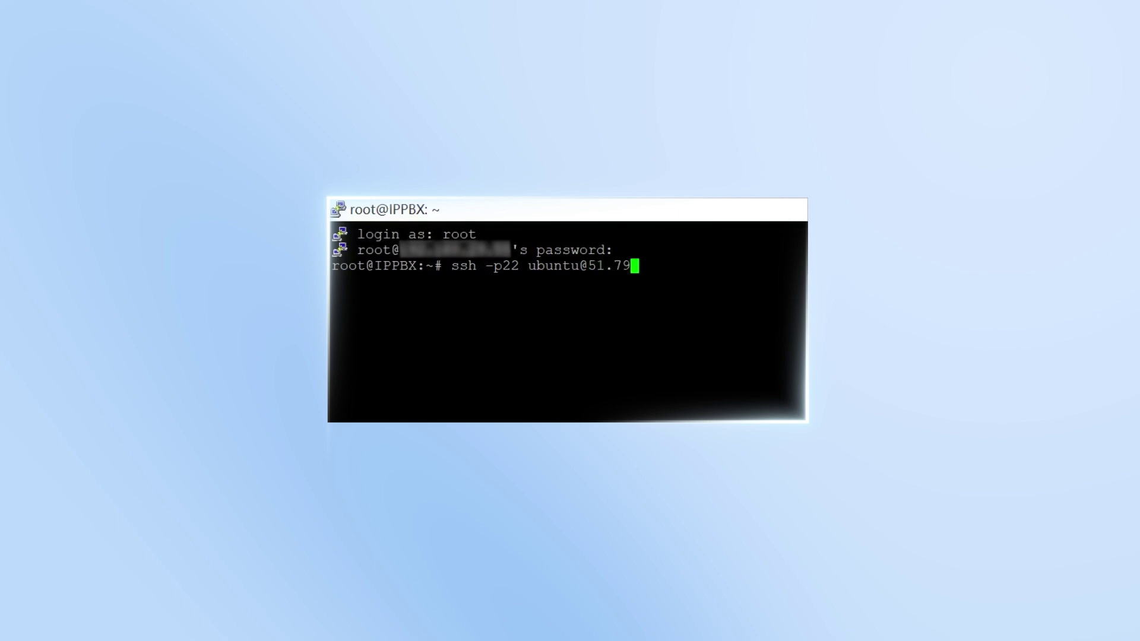
pyautogui.write('.143.3')
pyautogui.press('Return')
pyautogui.write('sudo')
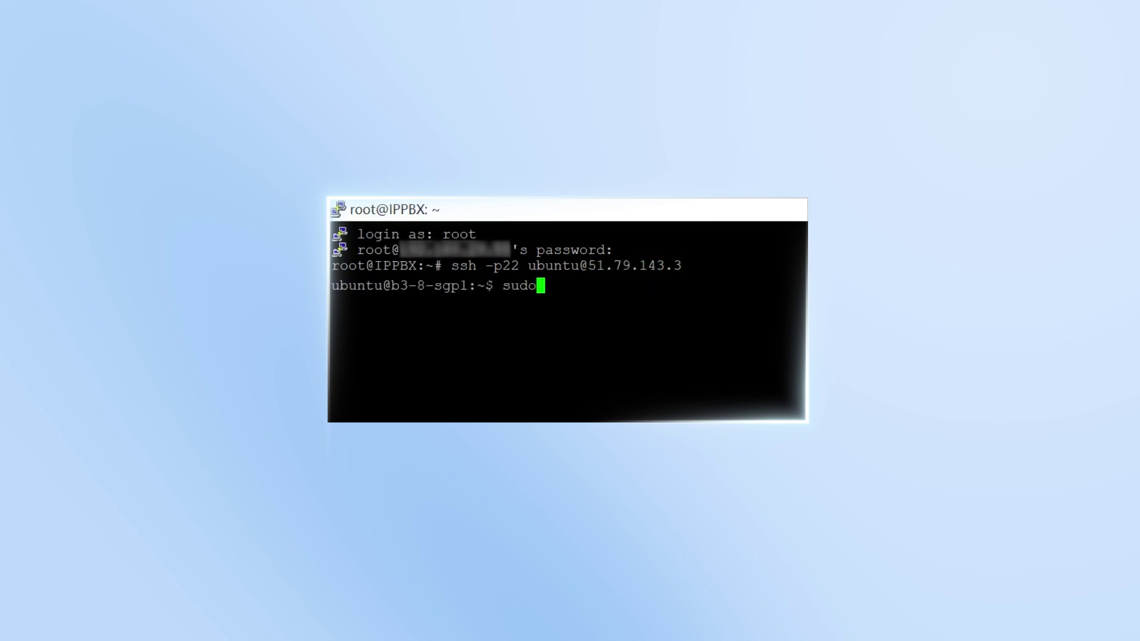
pyautogui.write(' -i')
pyautogui.press('Return')
pyautogui.write('pa')
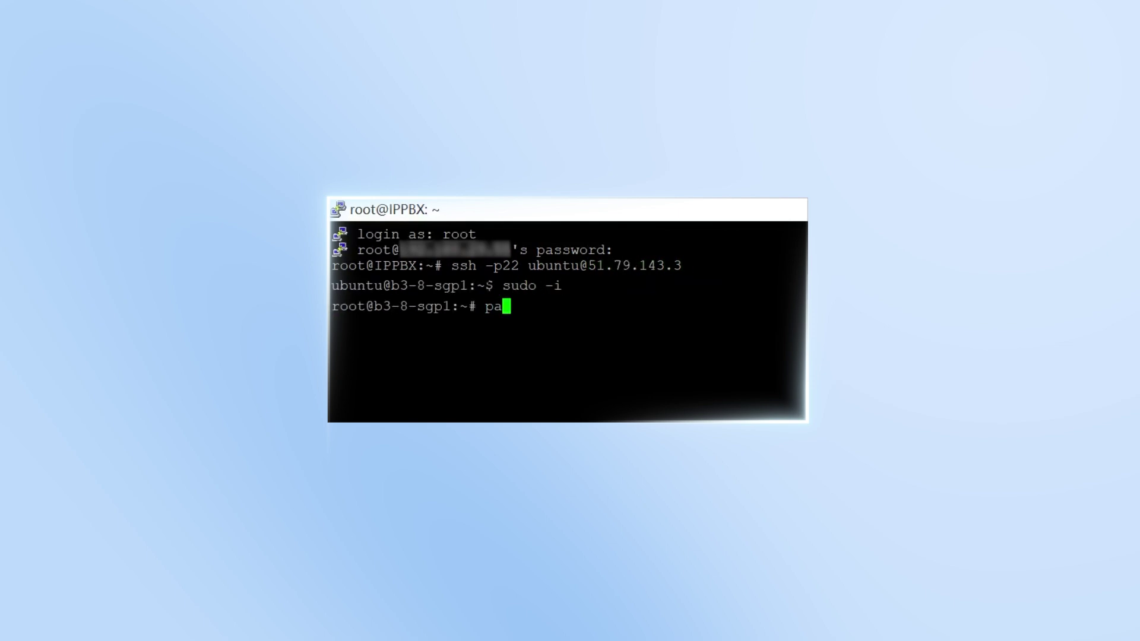
pyautogui.write('sswd ')
pyautogui.write('root')
pyautogui.press('Return')
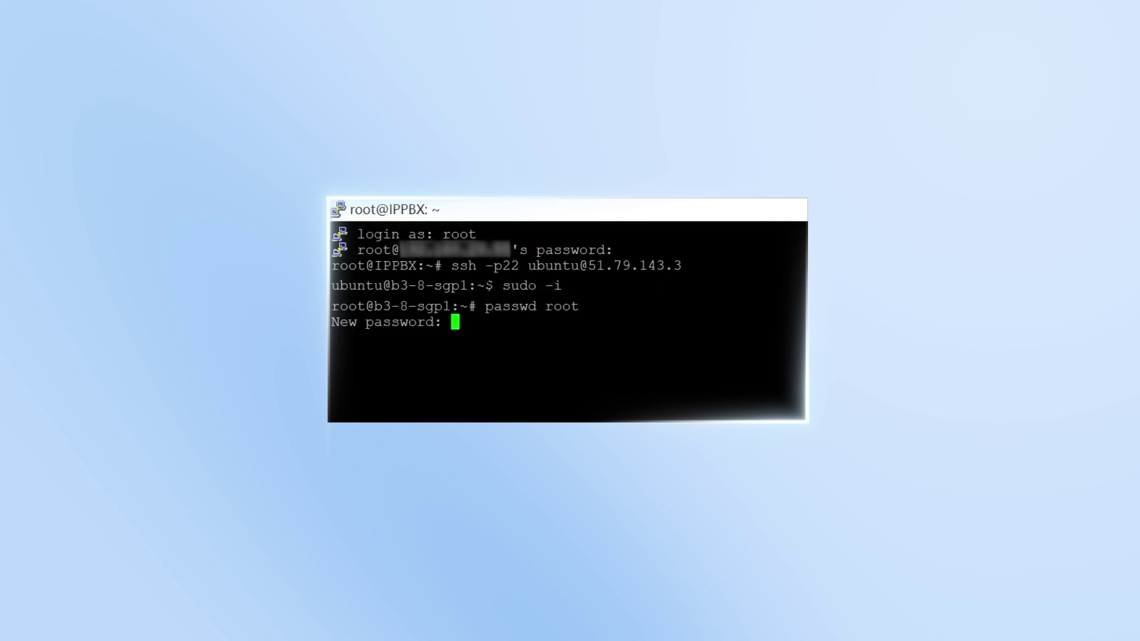
pyautogui.press('Return')
pyautogui.press('Return')
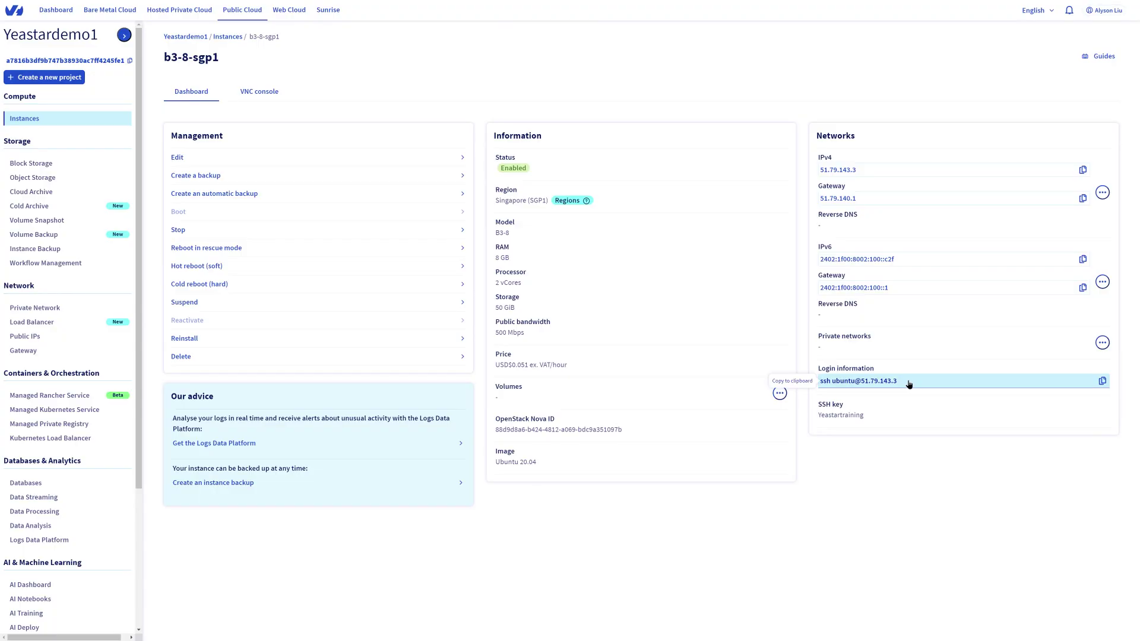
# Log in as root on the instance's VNC console
pyautogui.click(260, 89)
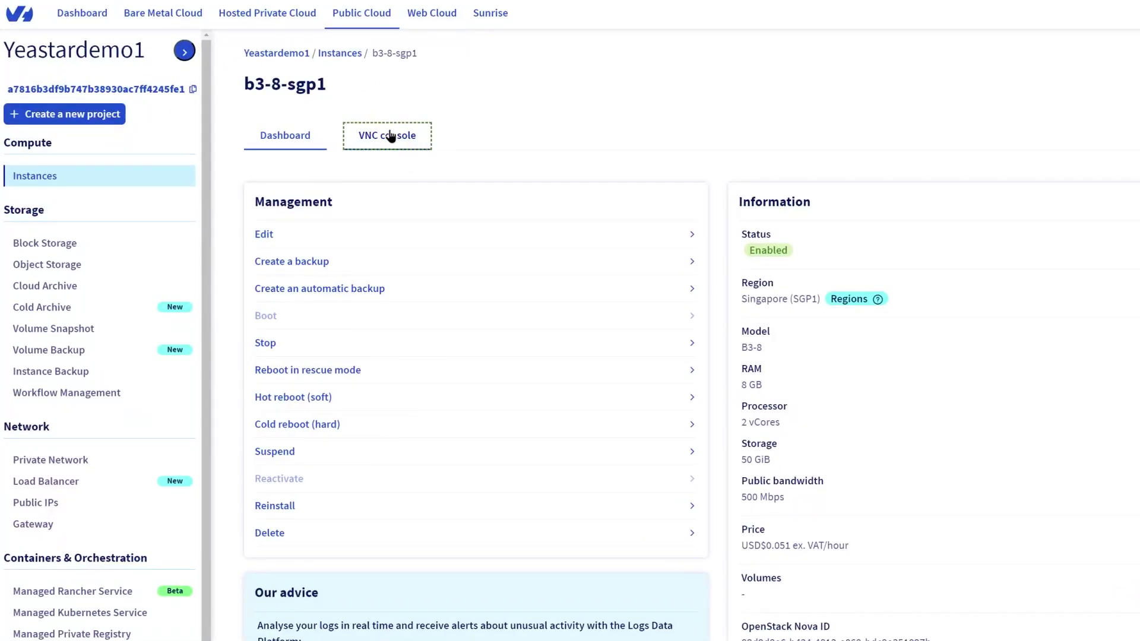
pyautogui.write('root')
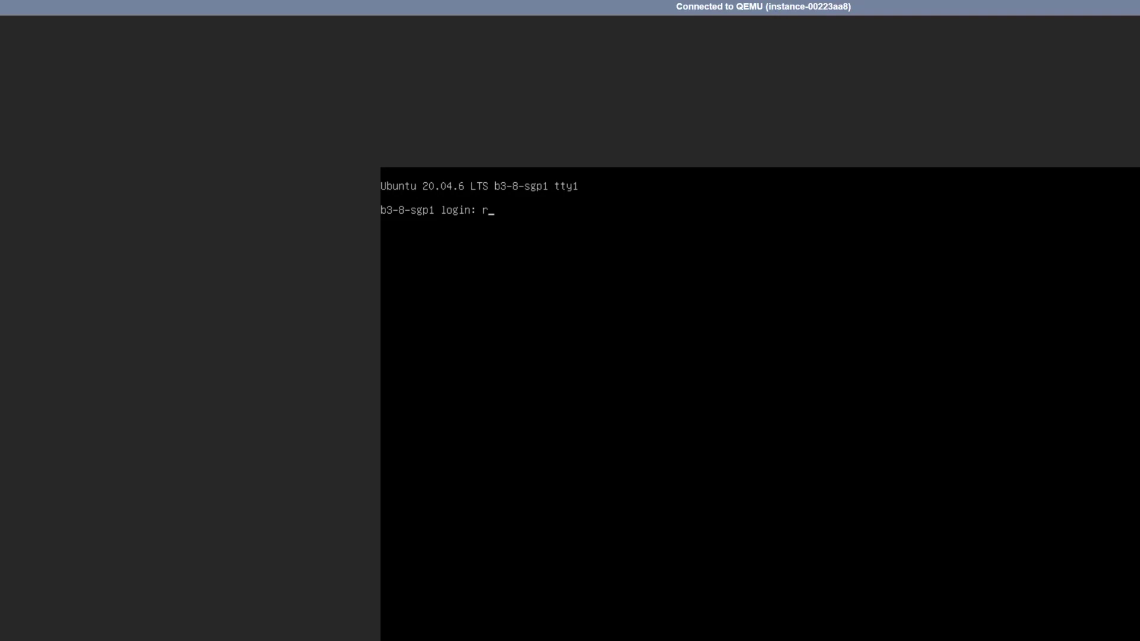
pyautogui.press('Return')
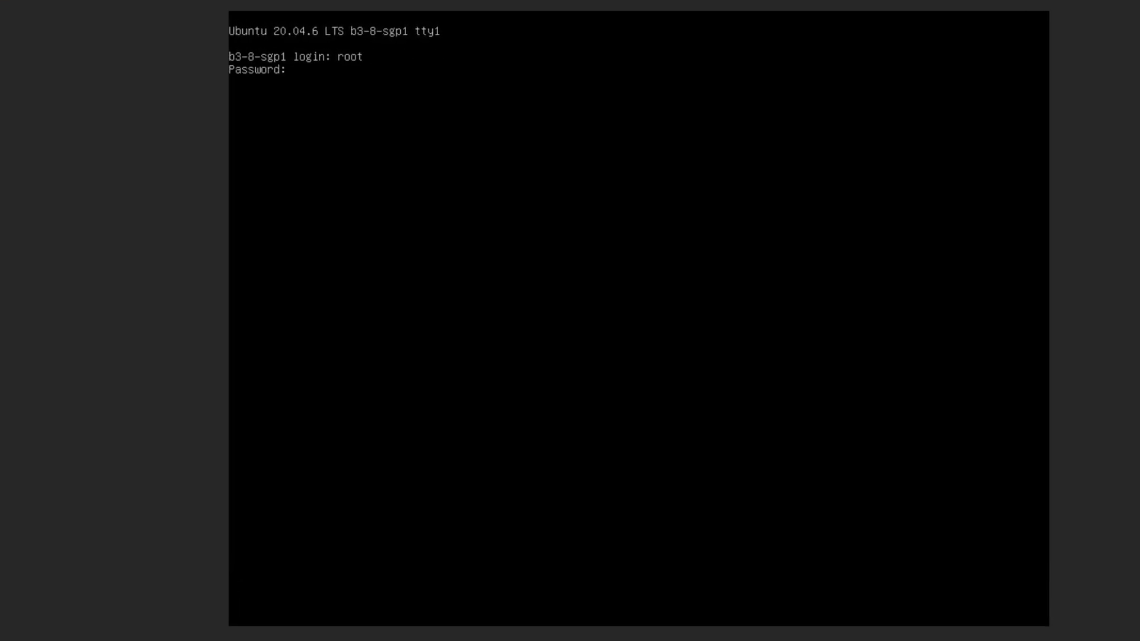
pyautogui.press('Return')
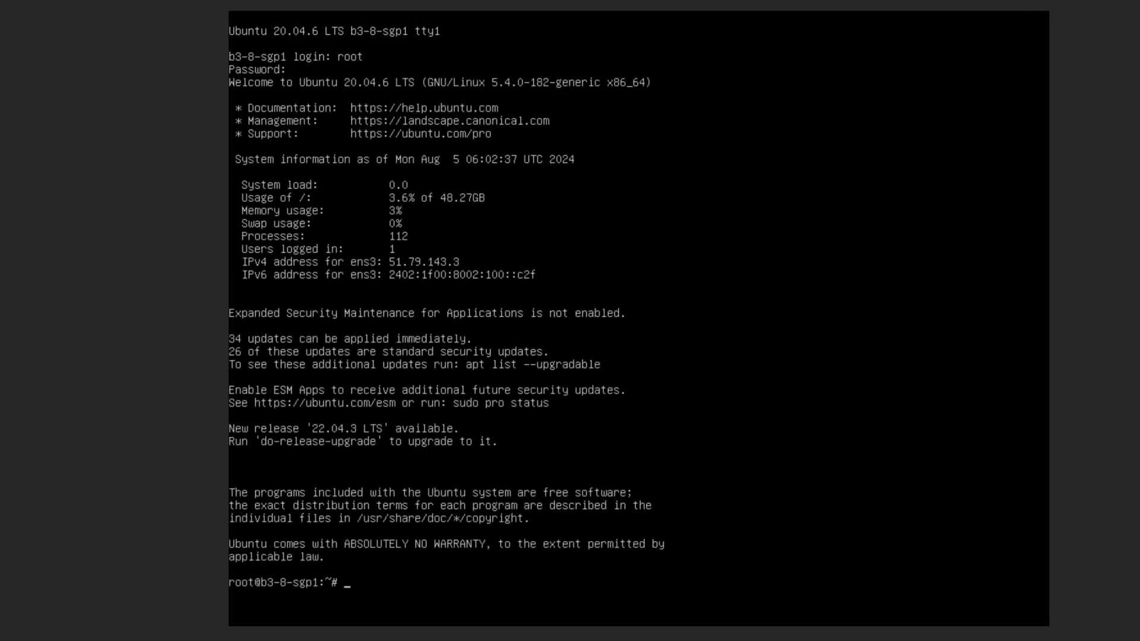
pyautogui.write('wg')
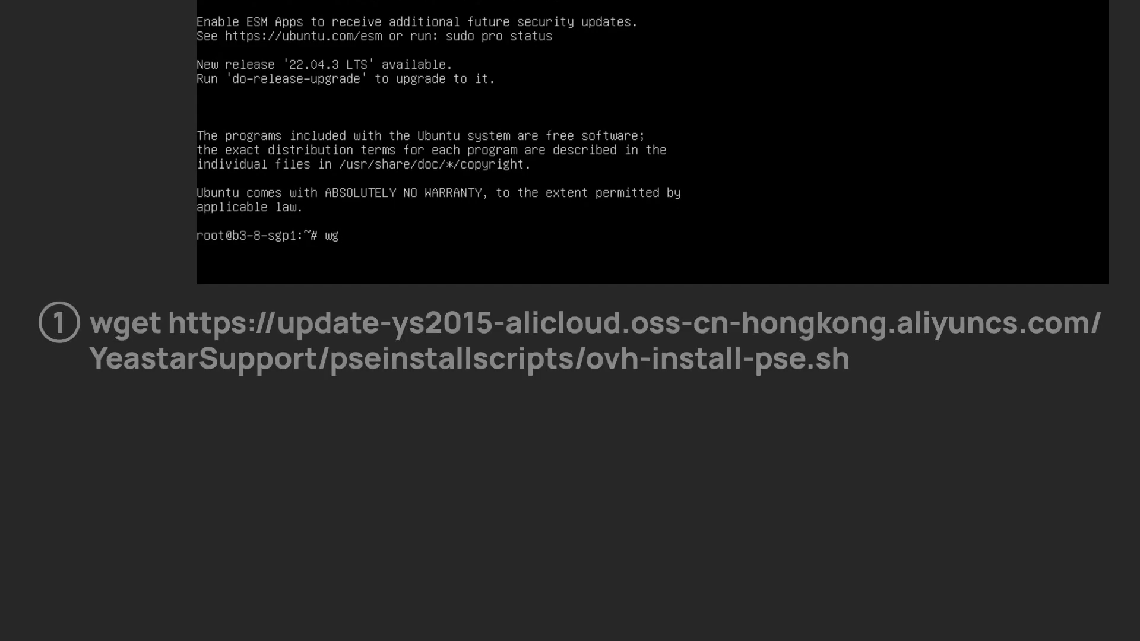
pyautogui.write('et')
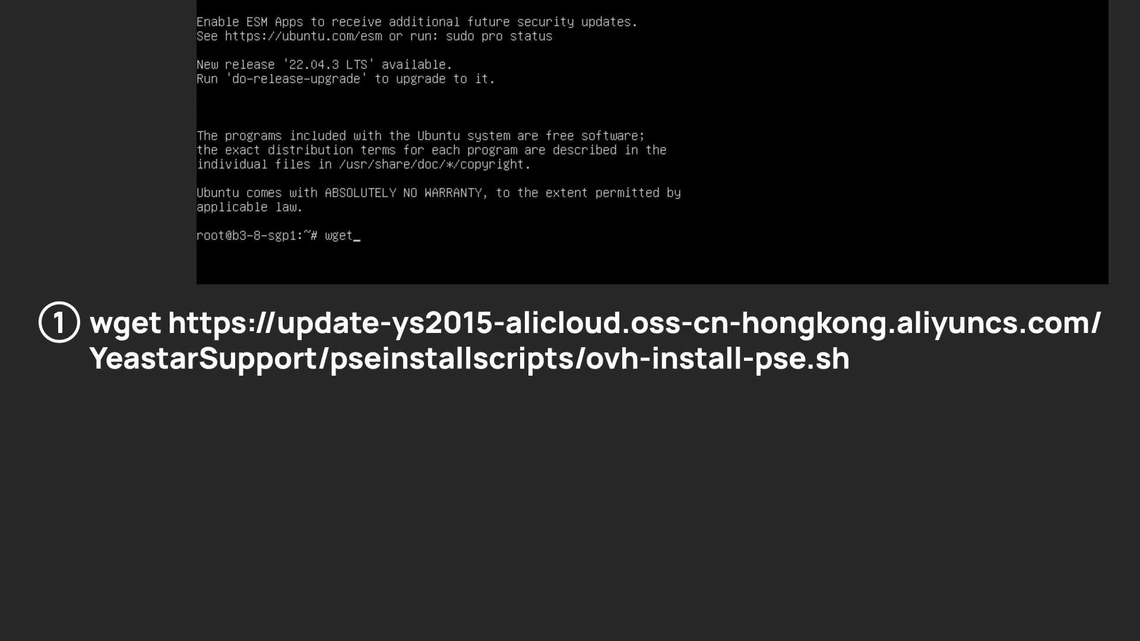
pyautogui.write(' https://update-ys2015-alicloud.oss-cn-hongkong.aliyuncs.com/YeastarSupport/pseinstallscripts/ovh-install-pse.sh')
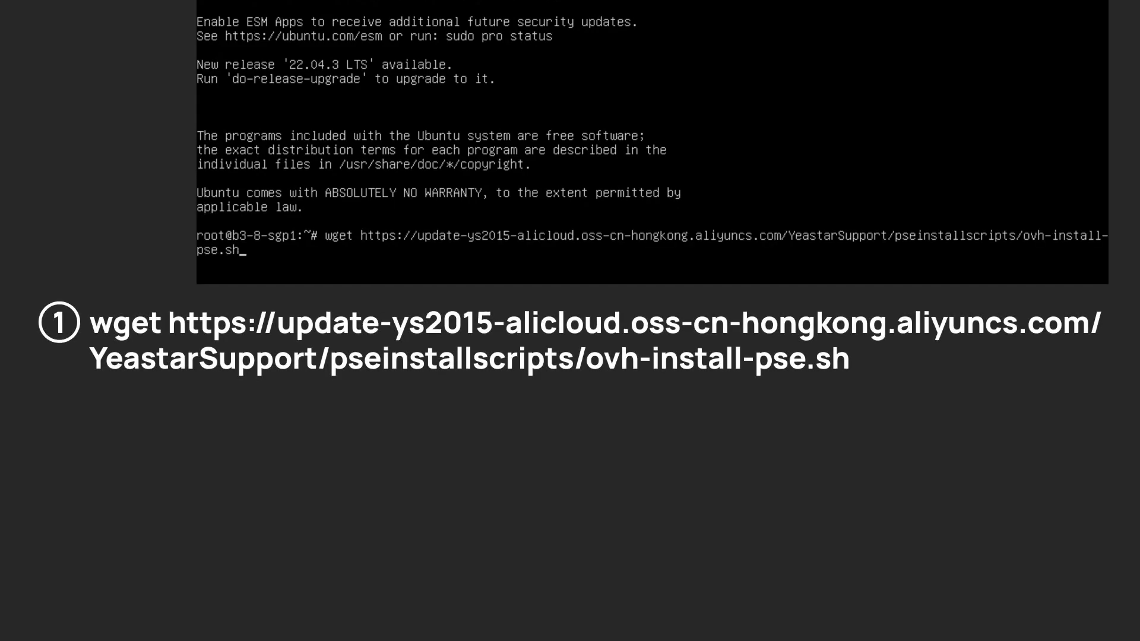
# Download ovh-install-pse.sh with wget, make it executable and run it
pyautogui.press('Return')
pyautogui.write('chmod +x ovh-install-pse.sh')
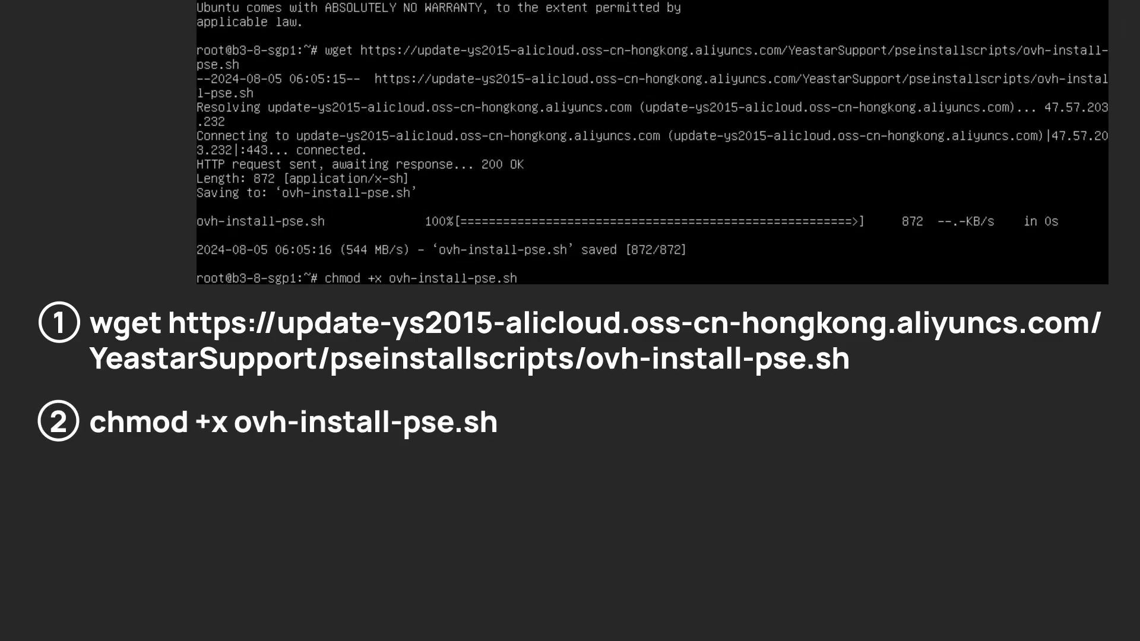
pyautogui.press('Return')
pyautogui.write('./ovh-install-pse.sh')
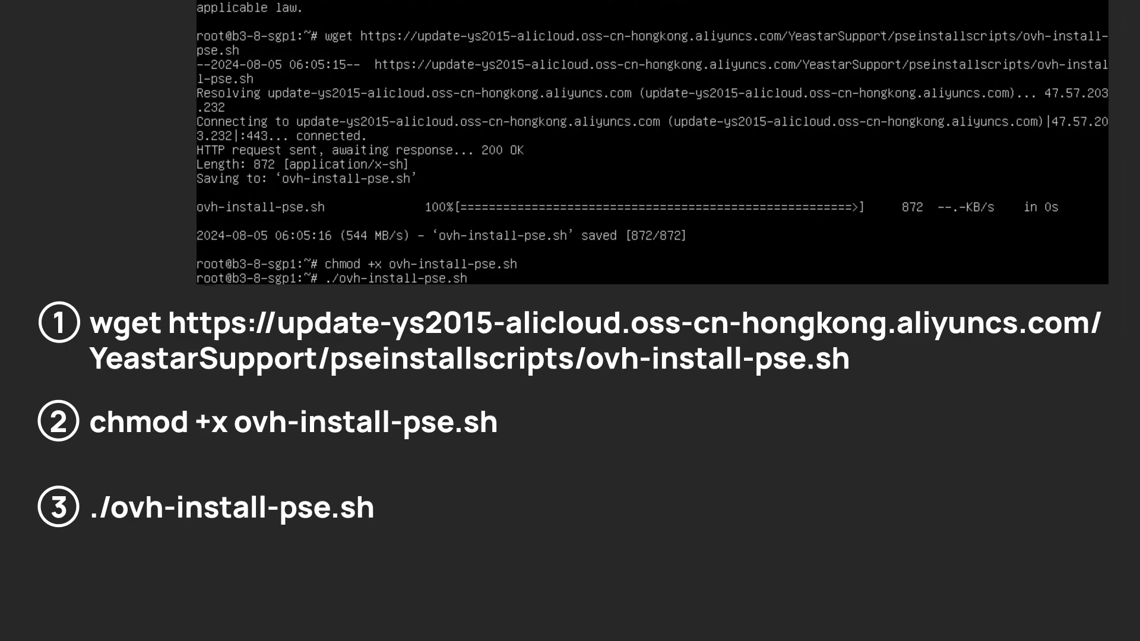
pyautogui.press('Return')
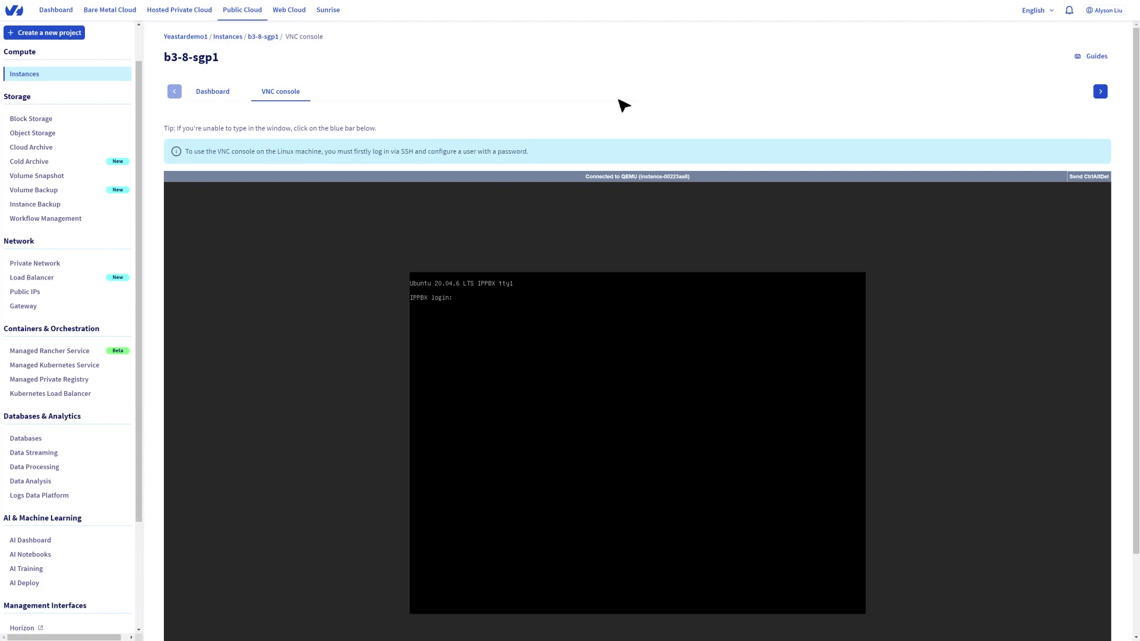
# Copy the instance's IPv4 51.79.143.3 from the dashboard and browse to it in Chrome
pyautogui.click(227, 94)
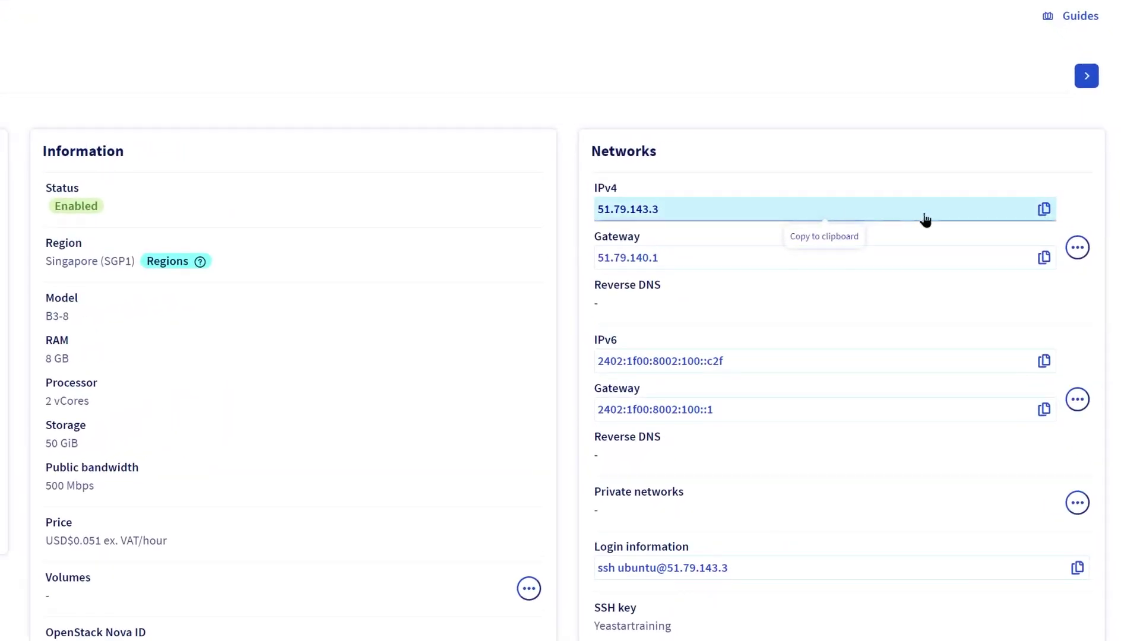
pyautogui.click(1044, 211)
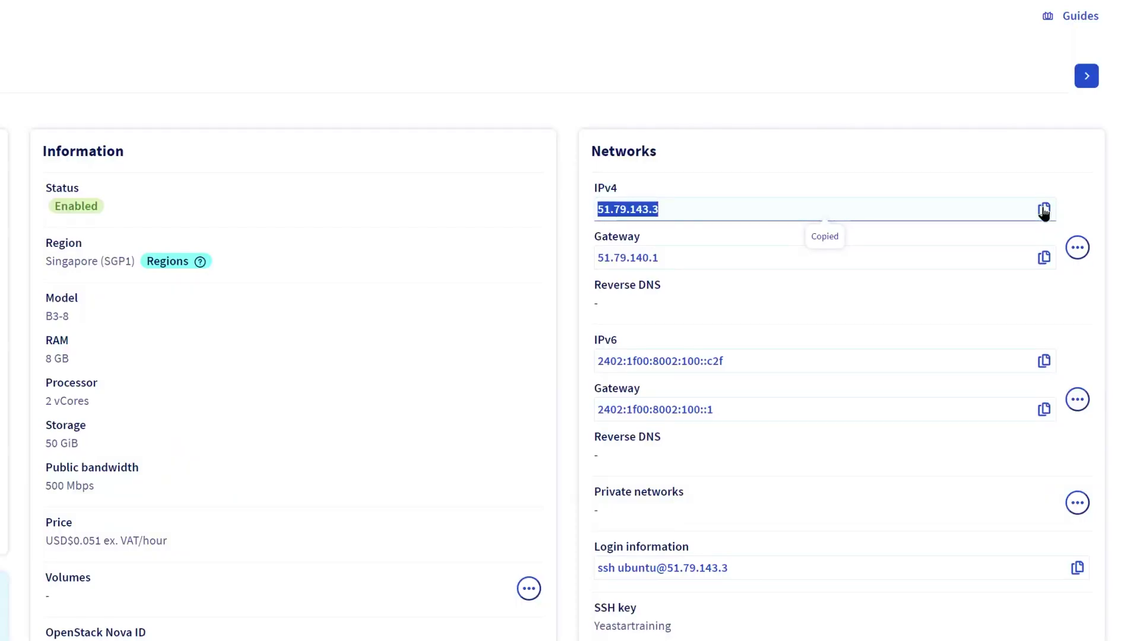
pyautogui.click(525, 289)
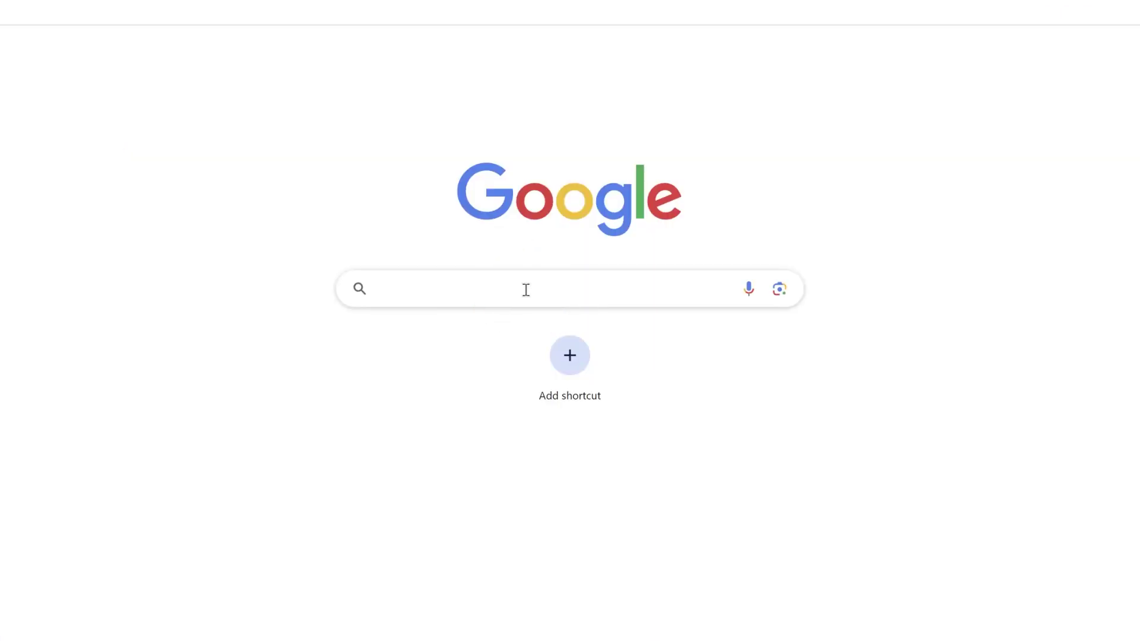
pyautogui.hotkey('ctrl', 'v')
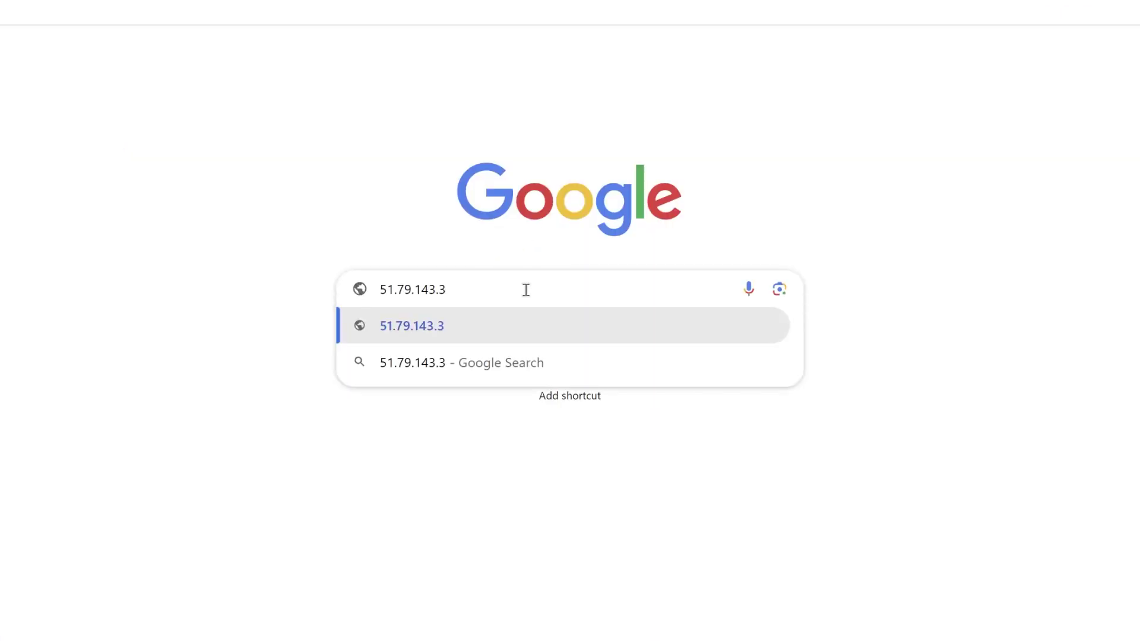
pyautogui.press('Return')
# Bypass the certificate warning to reach the Yeastar PBX Activation page
pyautogui.click(397, 460)
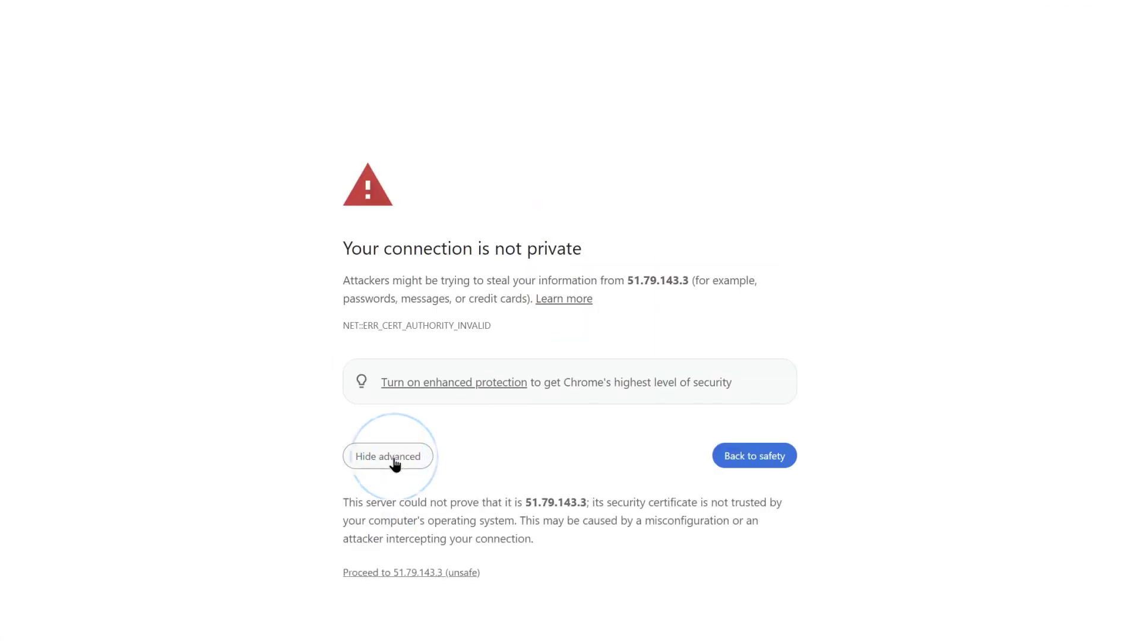
pyautogui.click(430, 575)
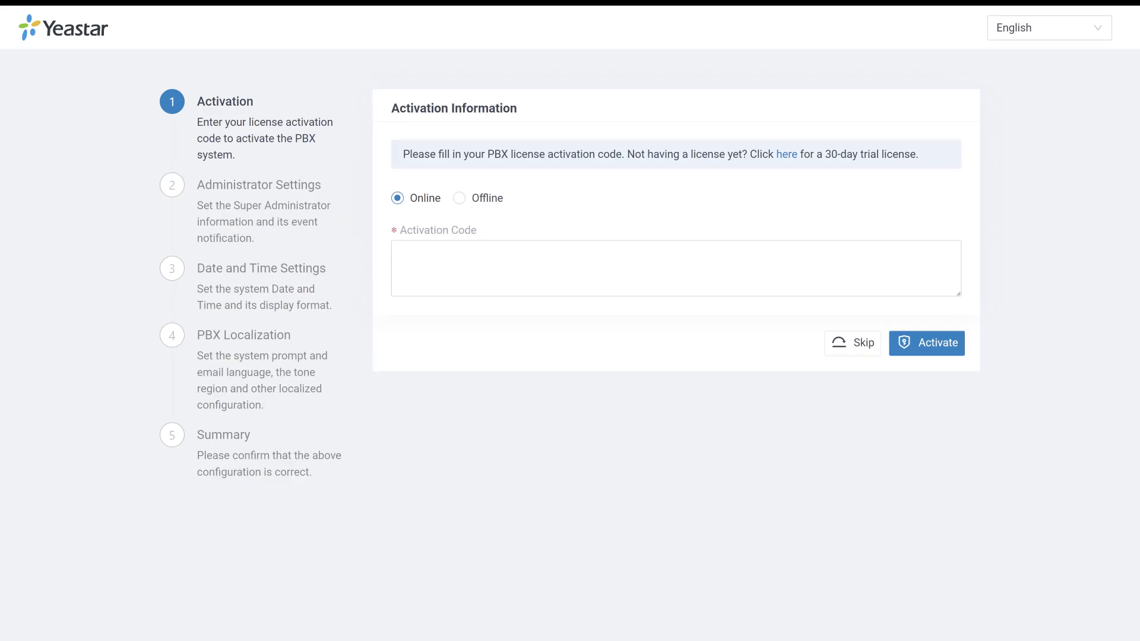